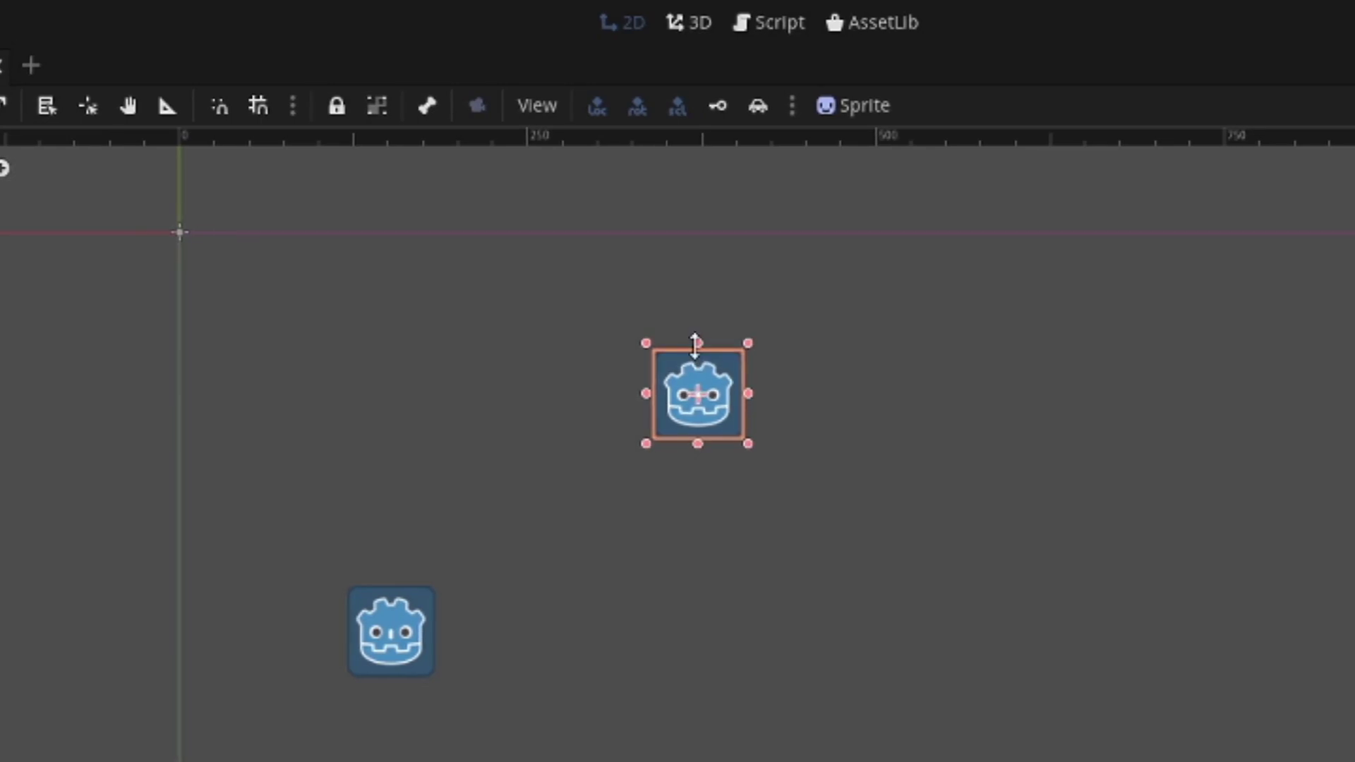
Key icon2's position, rotation and scale, then at 0.7 s drag icon2 up and right.
click(725, 110)
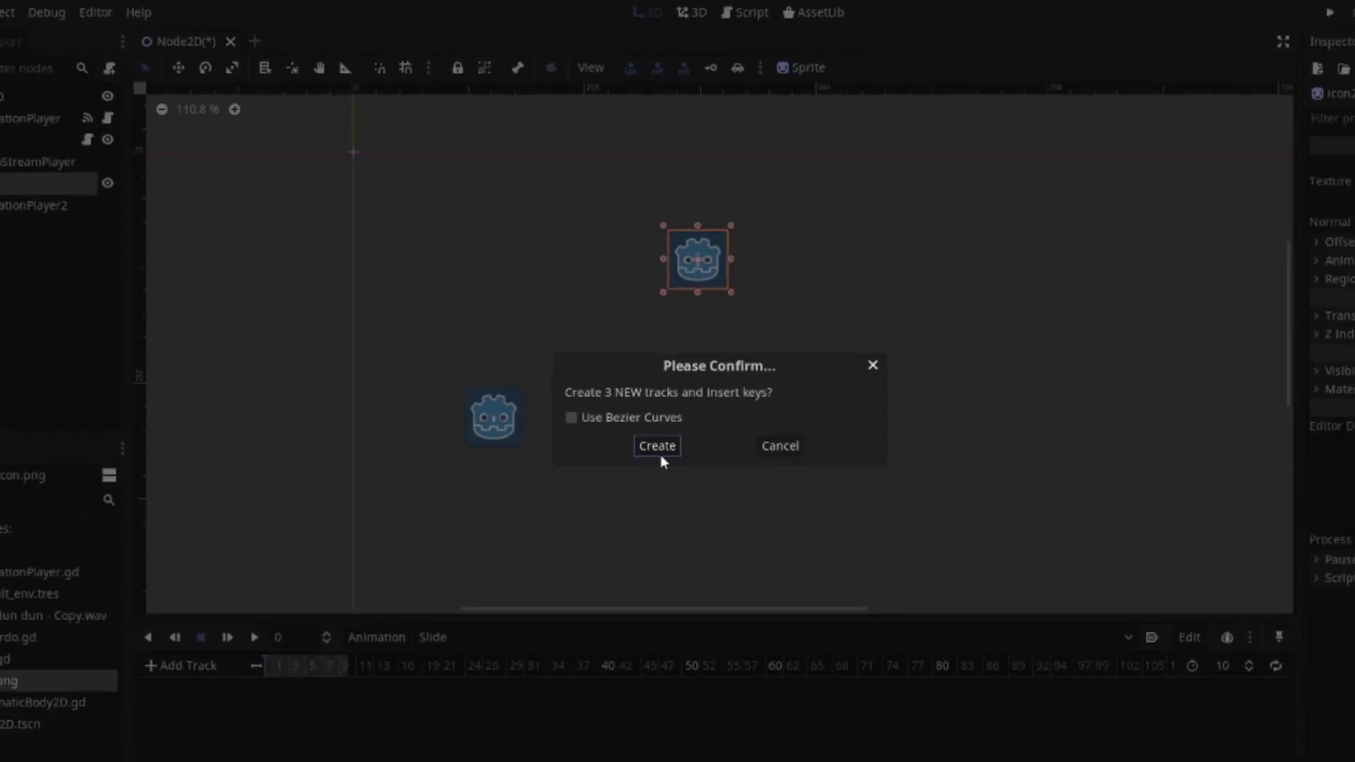
click(661, 454)
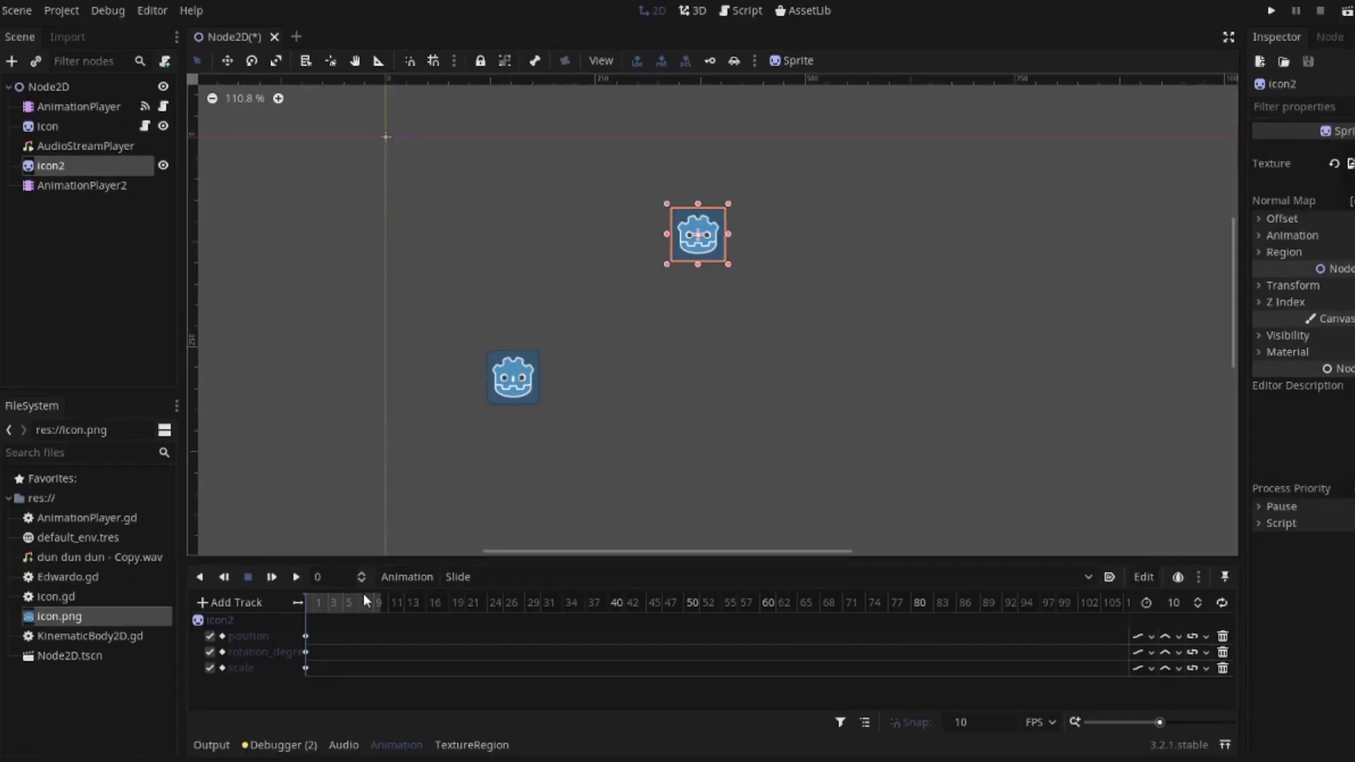
click(321, 601)
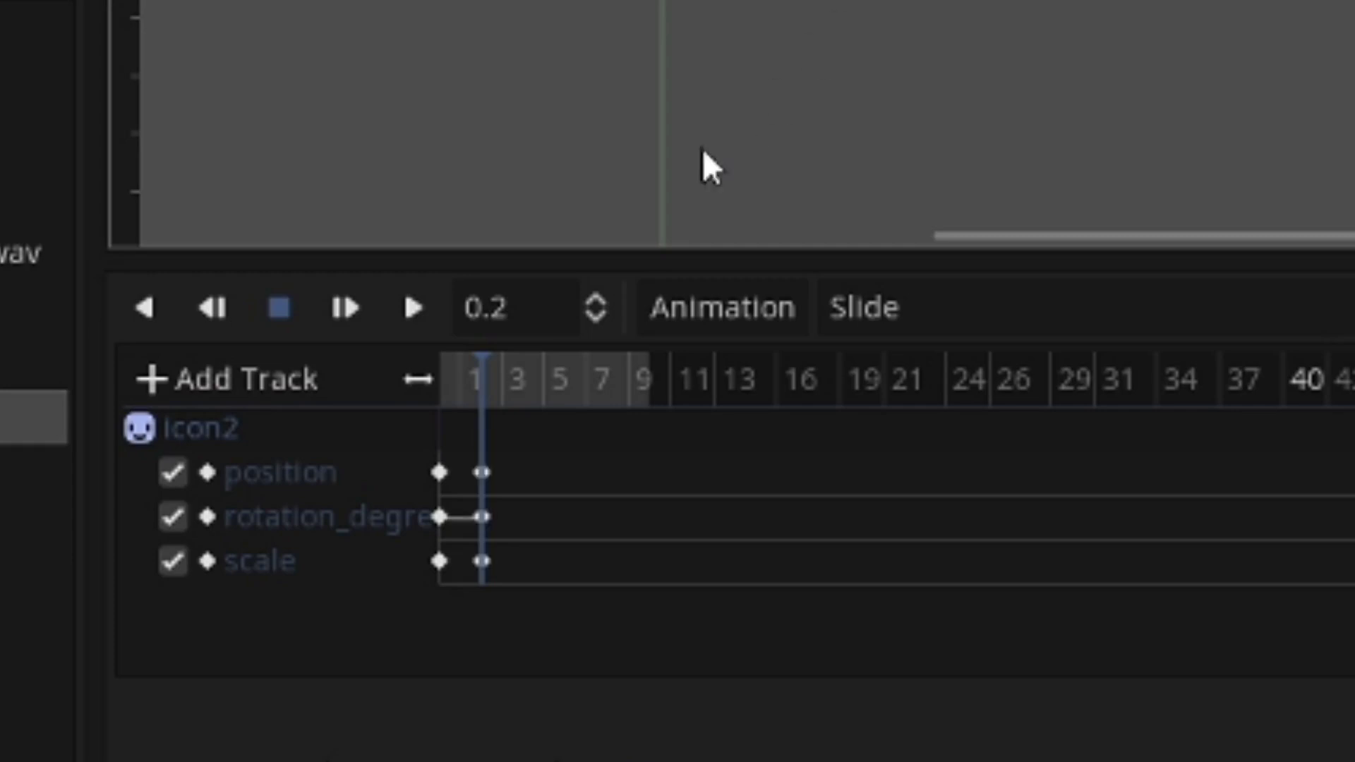
click(586, 394)
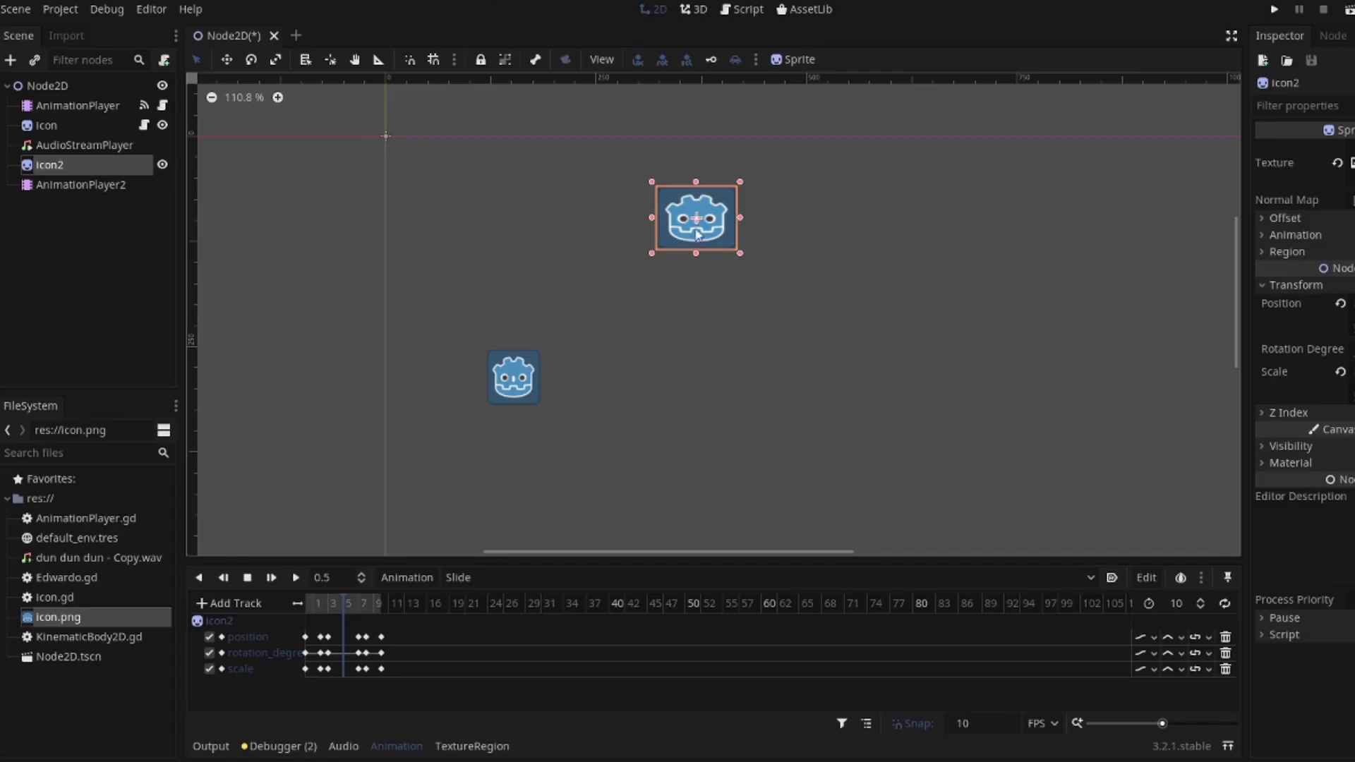
drag(578, 361, 775, 352)
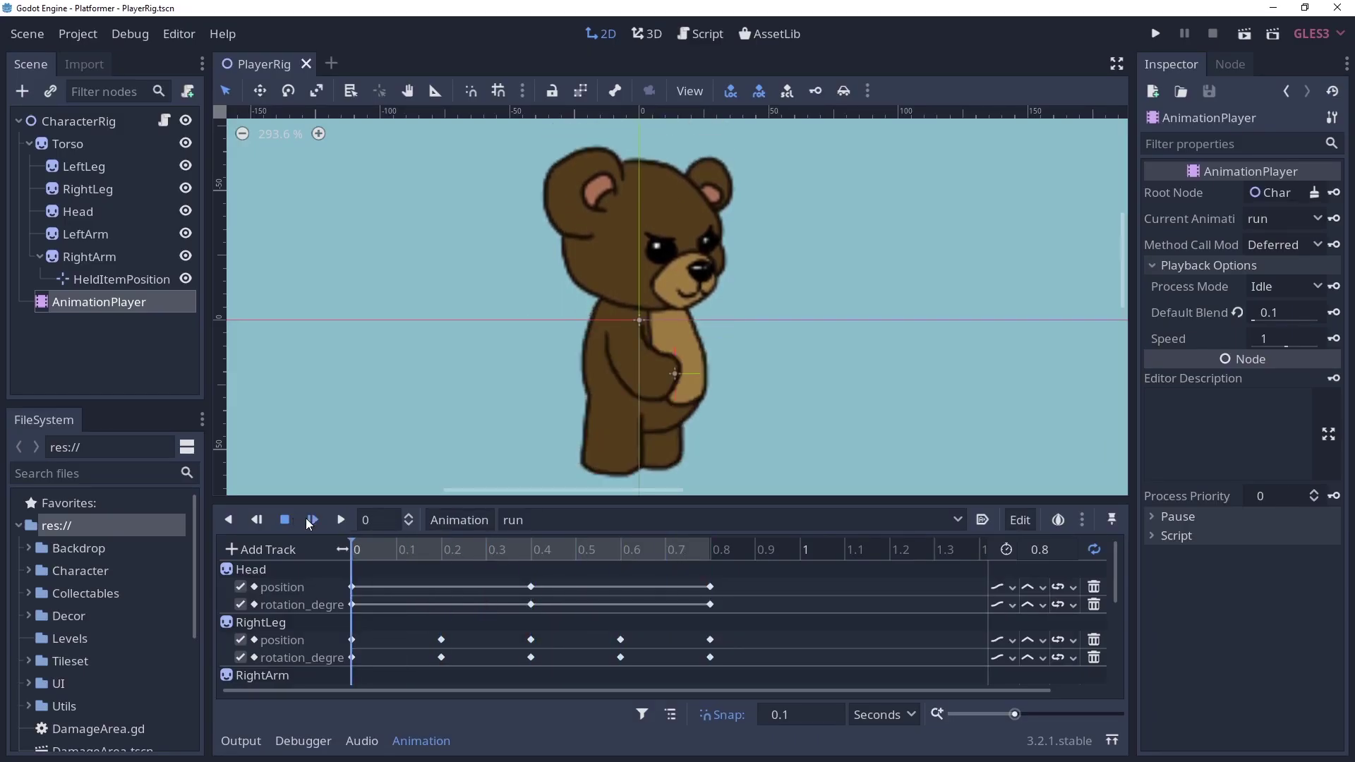
Play the bear's run animation, then repose its RightArm and rotate and move its Head.
click(311, 520)
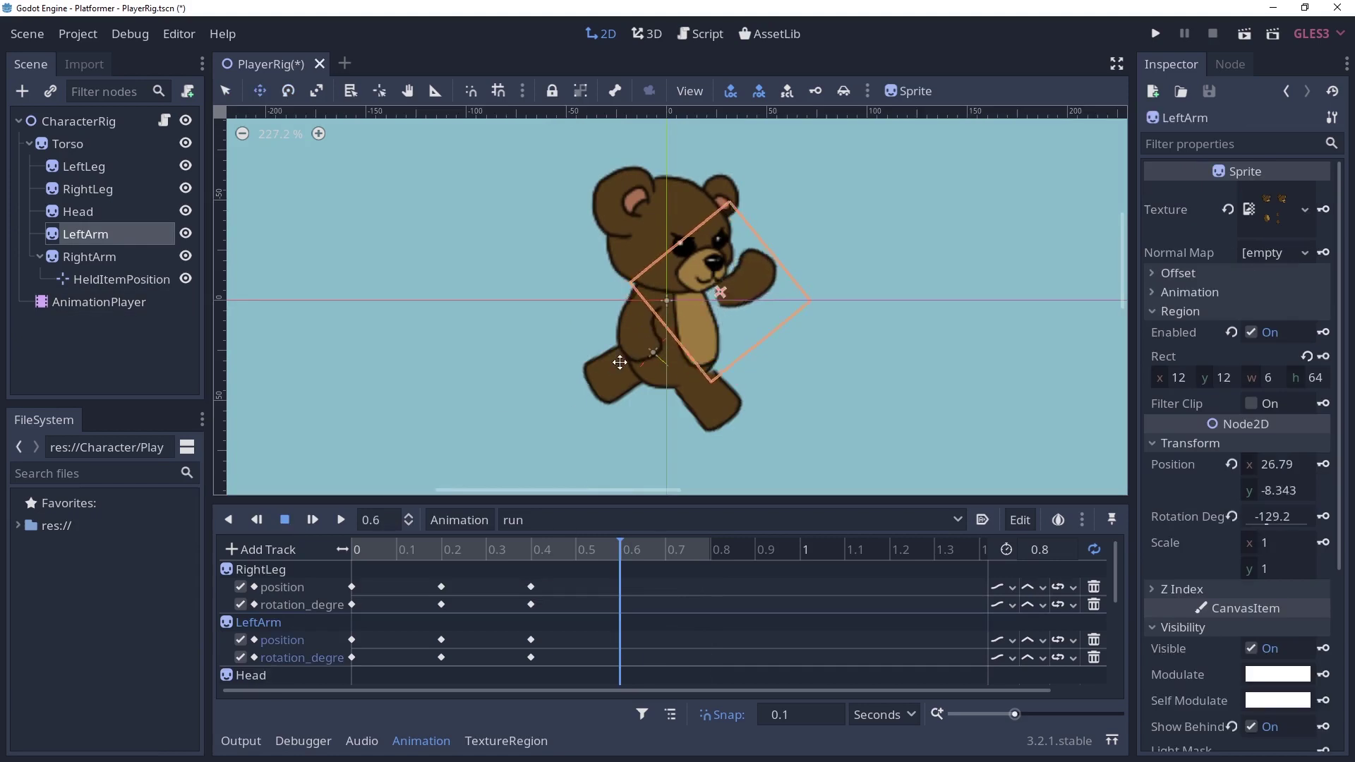
click(620, 362)
drag(575, 288, 545, 248)
click(656, 212)
ctrl+drag(656, 212, 813, 130)
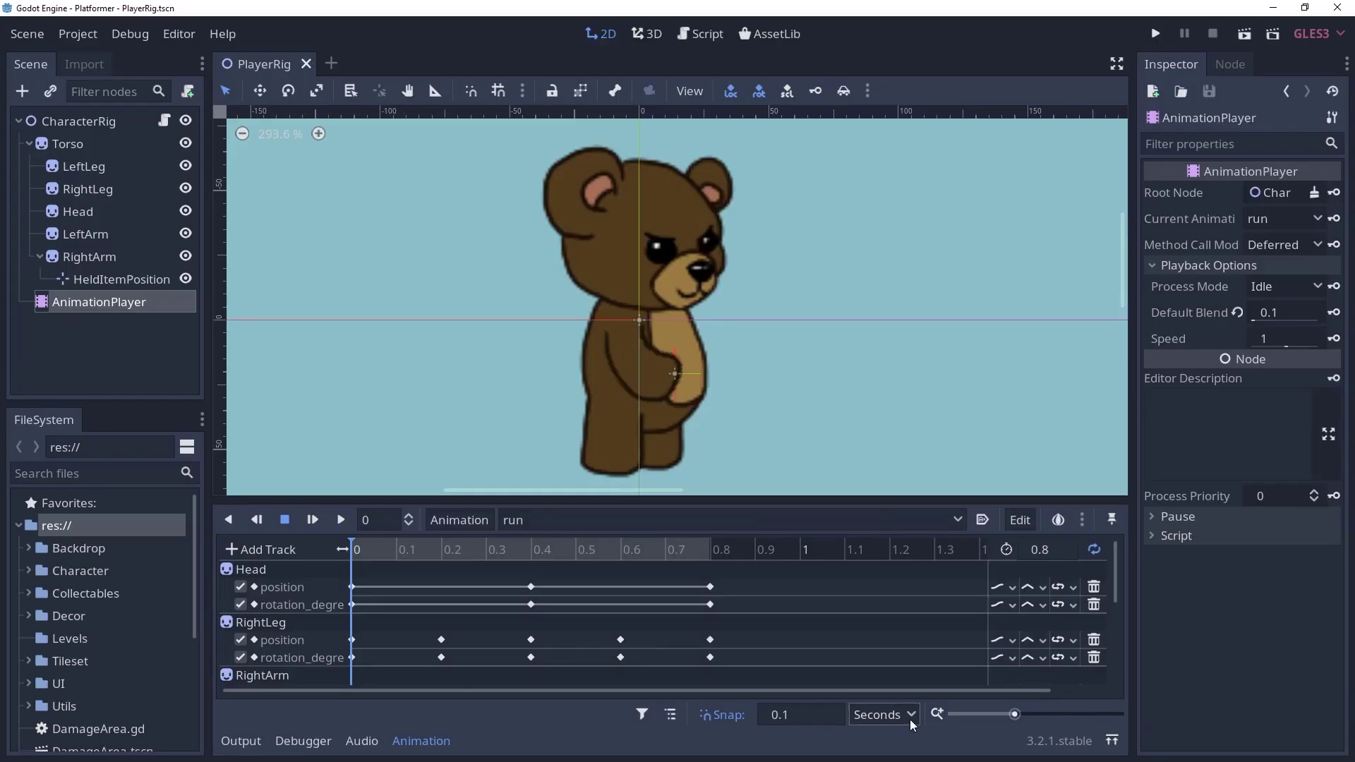
Switch the timeline snapping from Seconds to FPS at 30 frames per second.
click(911, 716)
click(892, 748)
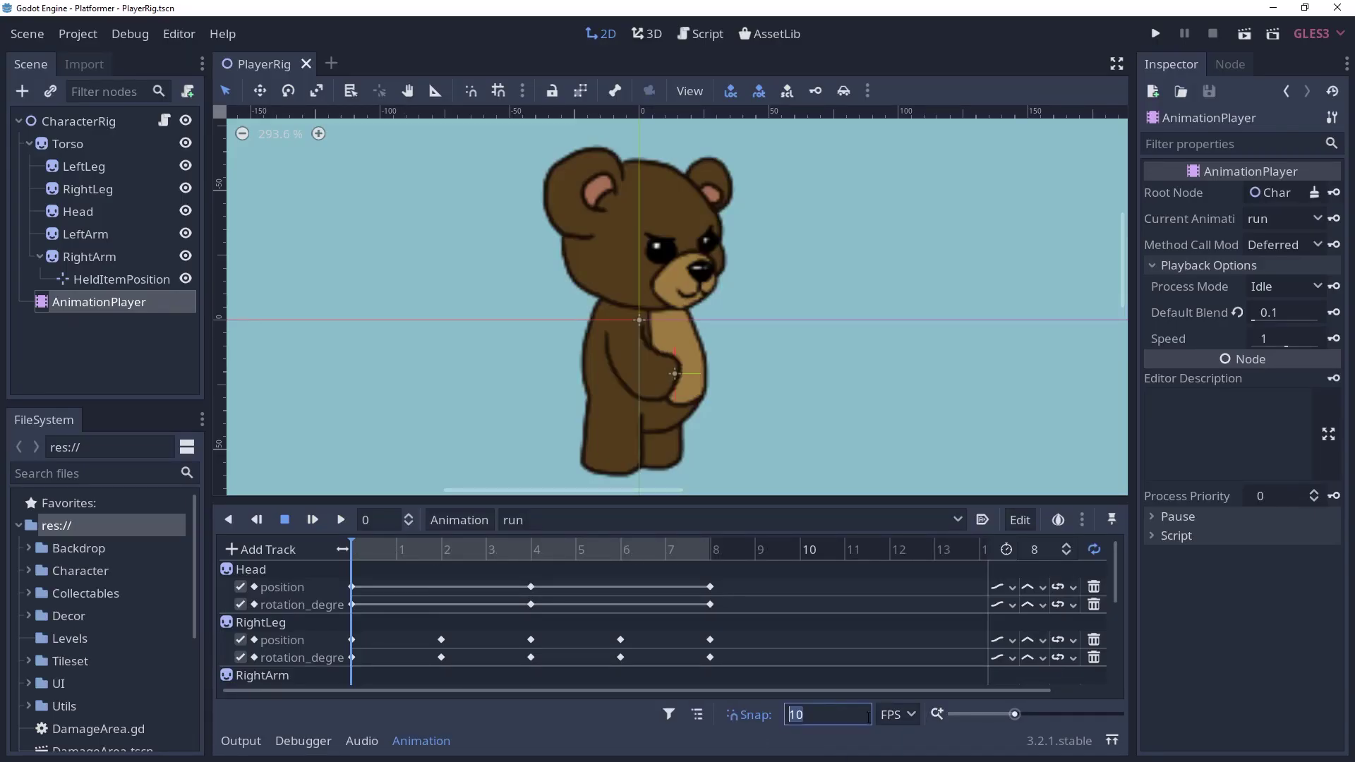
text(30)
key(Return)
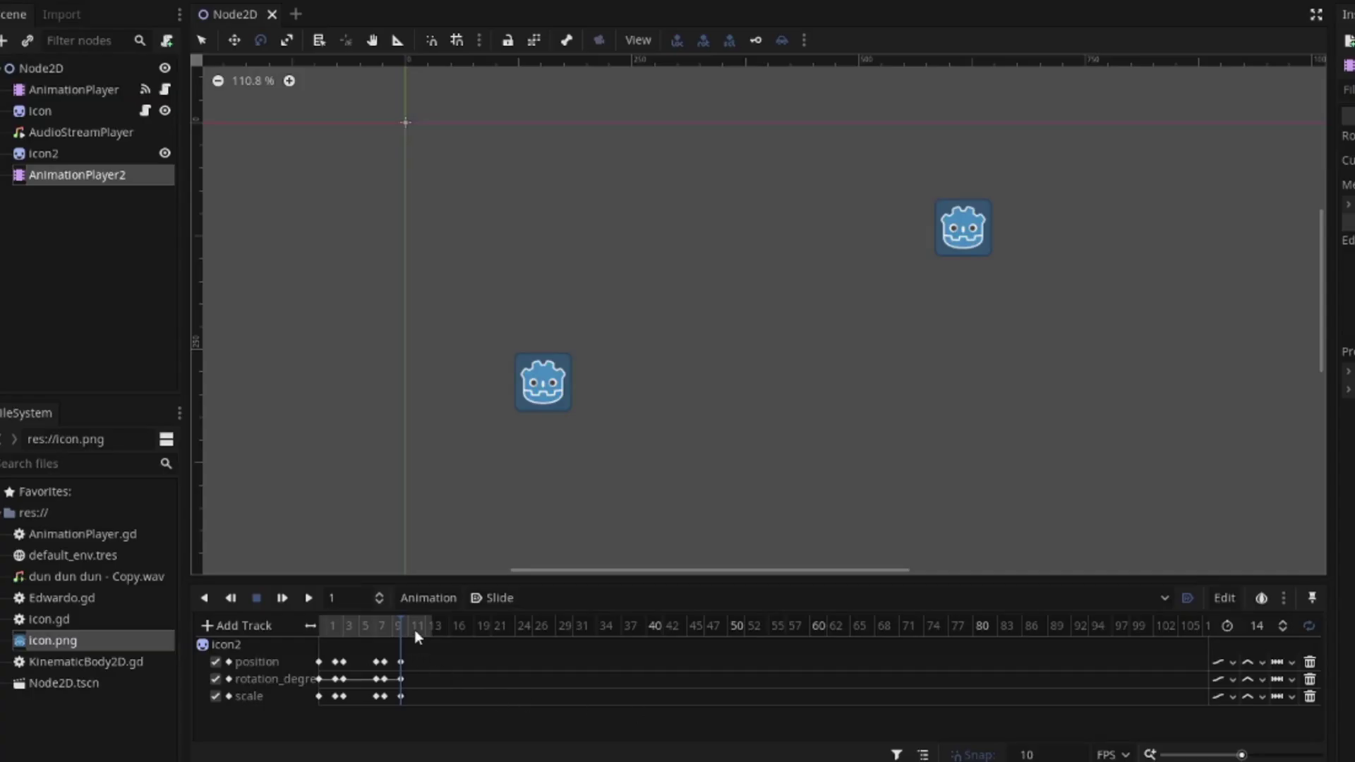
Apply a 5 FPS snap rate and rewind the playhead to frame 0.
mouse_move(415, 632)
mouse_down()
mouse_move(322, 628)
mouse_move(417, 627)
mouse_up()
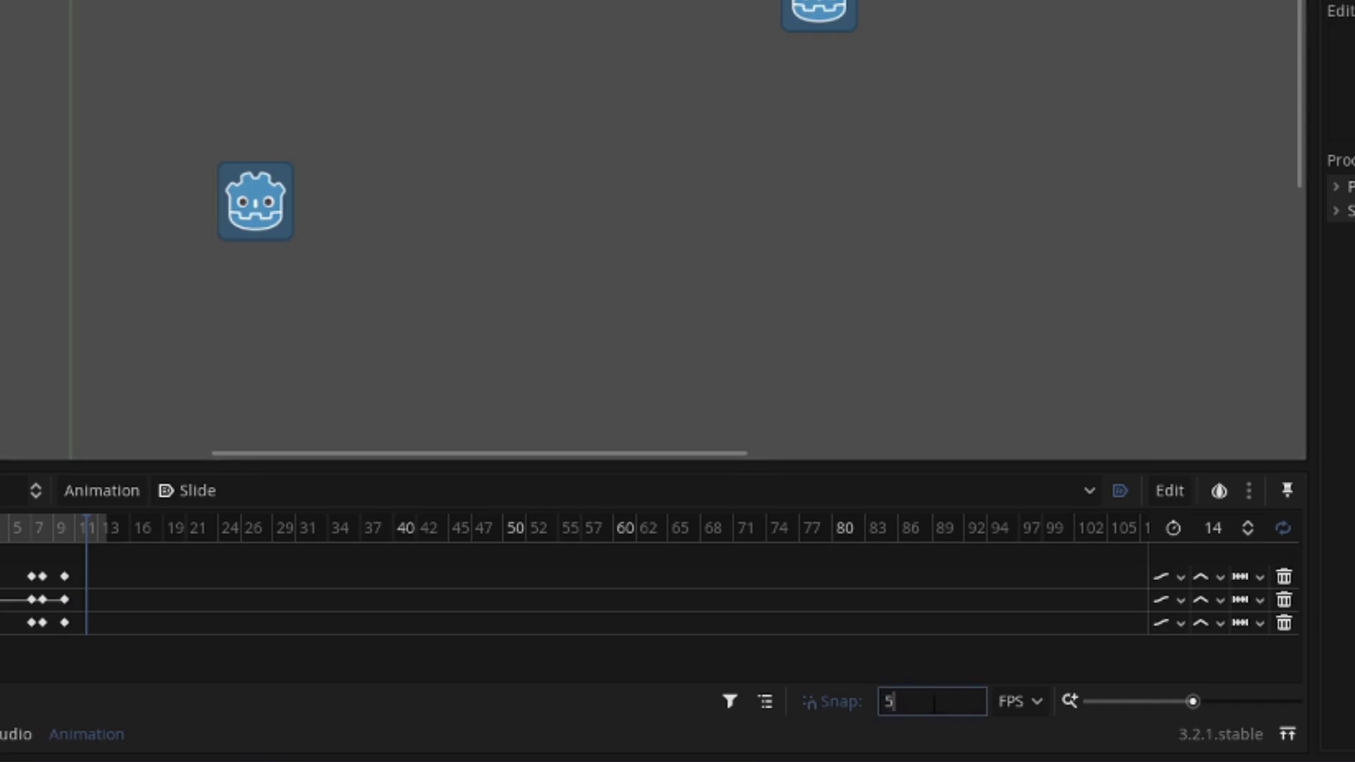
key(Return)
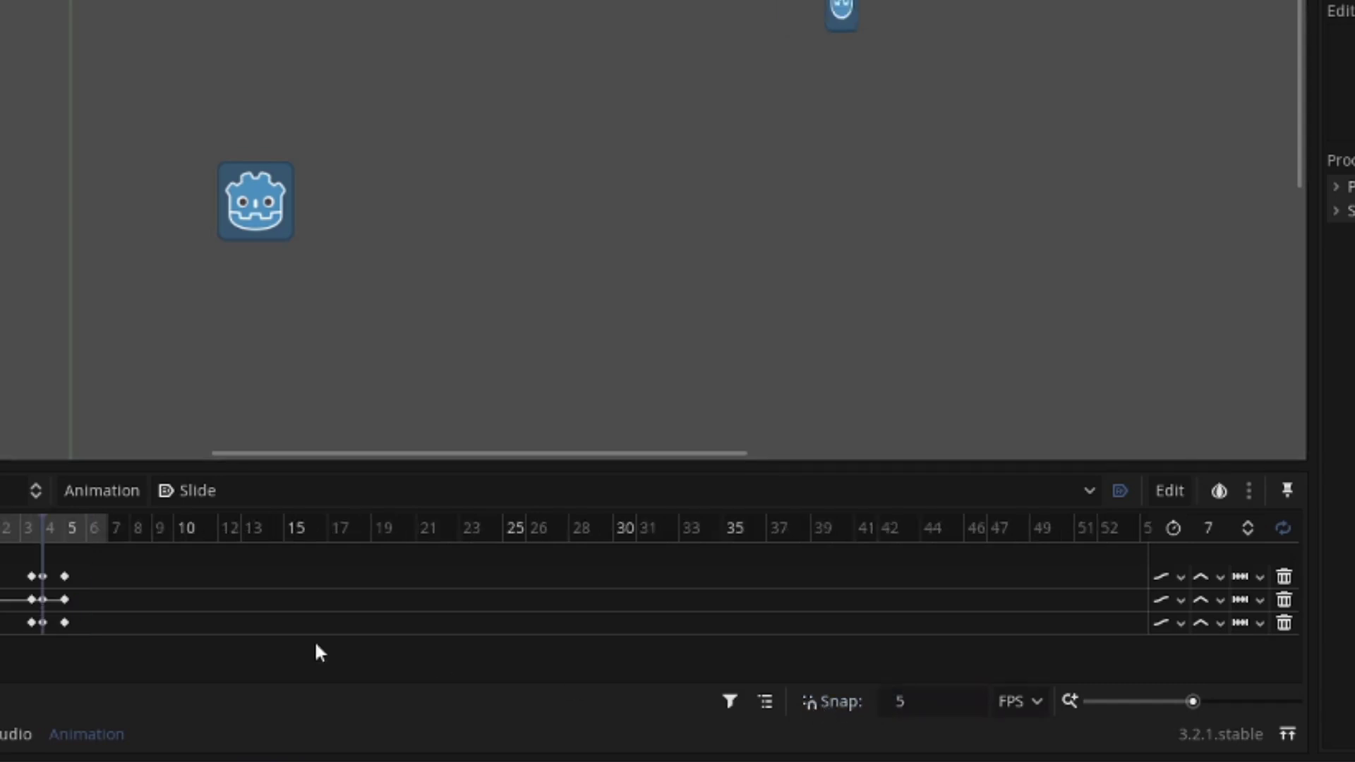
drag(37, 551, 4, 540)
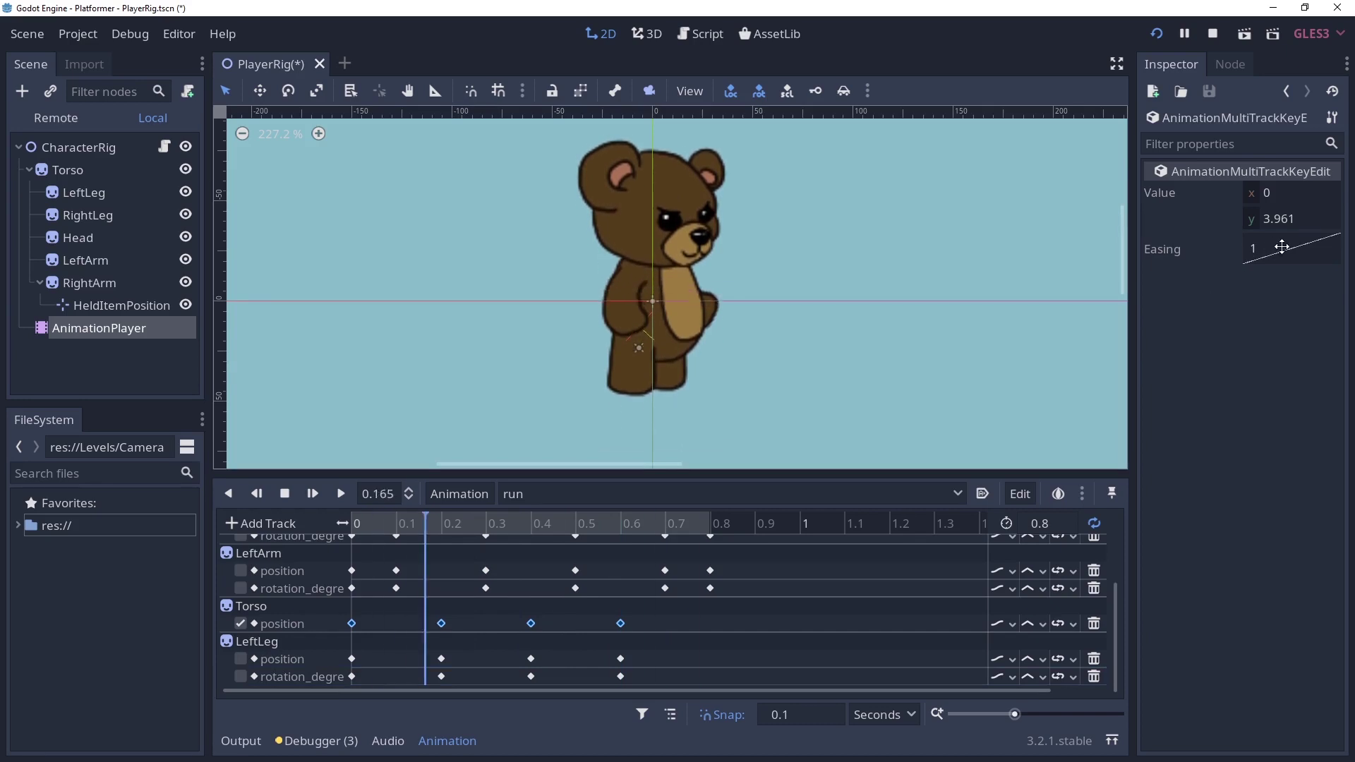
Lower the keys' easing to 0.29, then give the first and third Torso position keys ease out.
drag(1281, 247, 1257, 199)
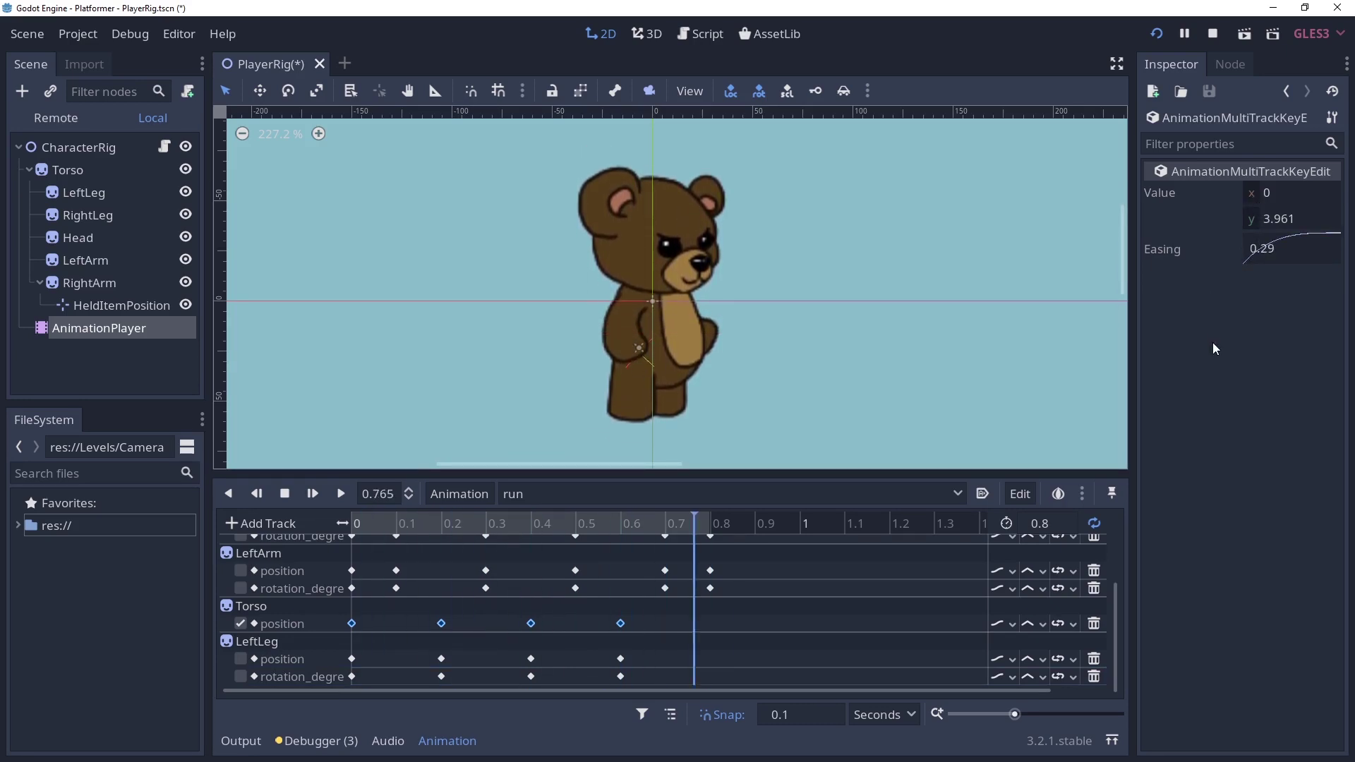
click(352, 624)
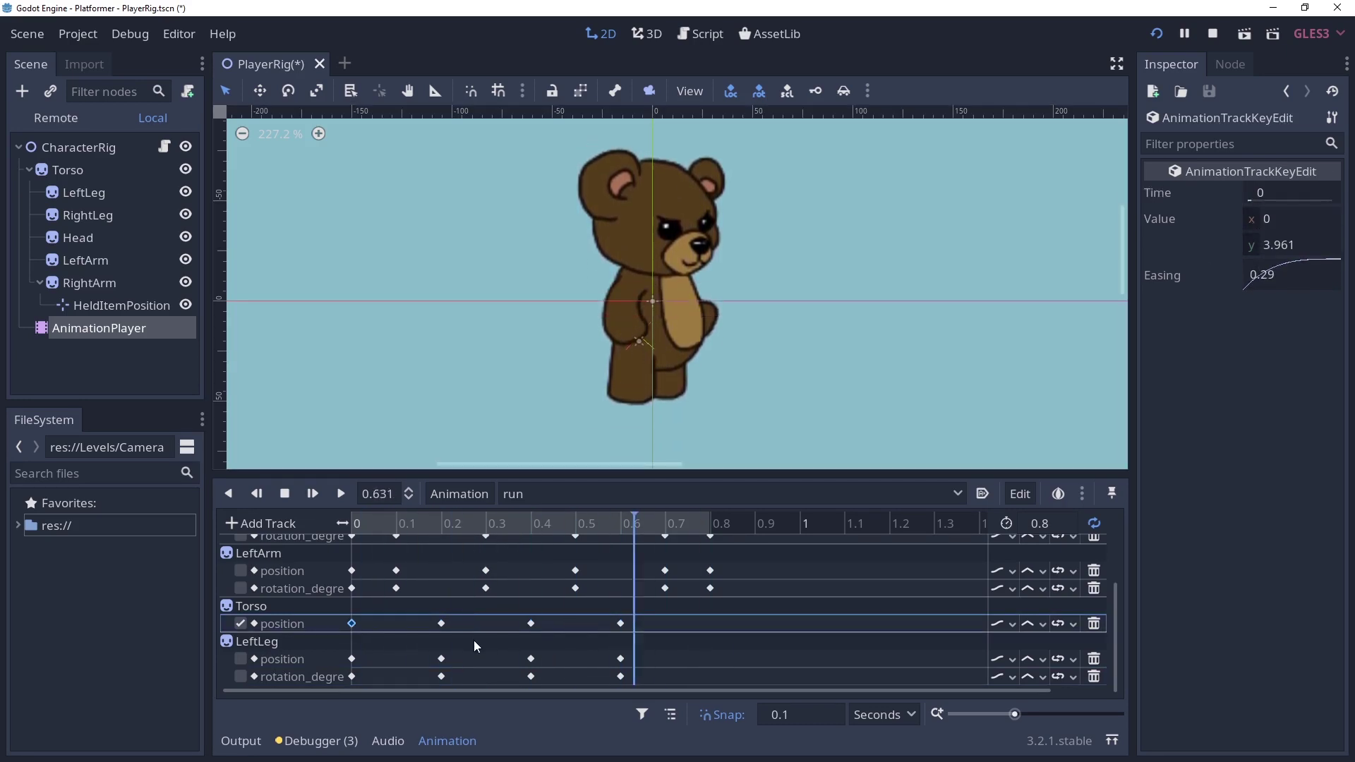
shift+click(531, 624)
right_click(1306, 253)
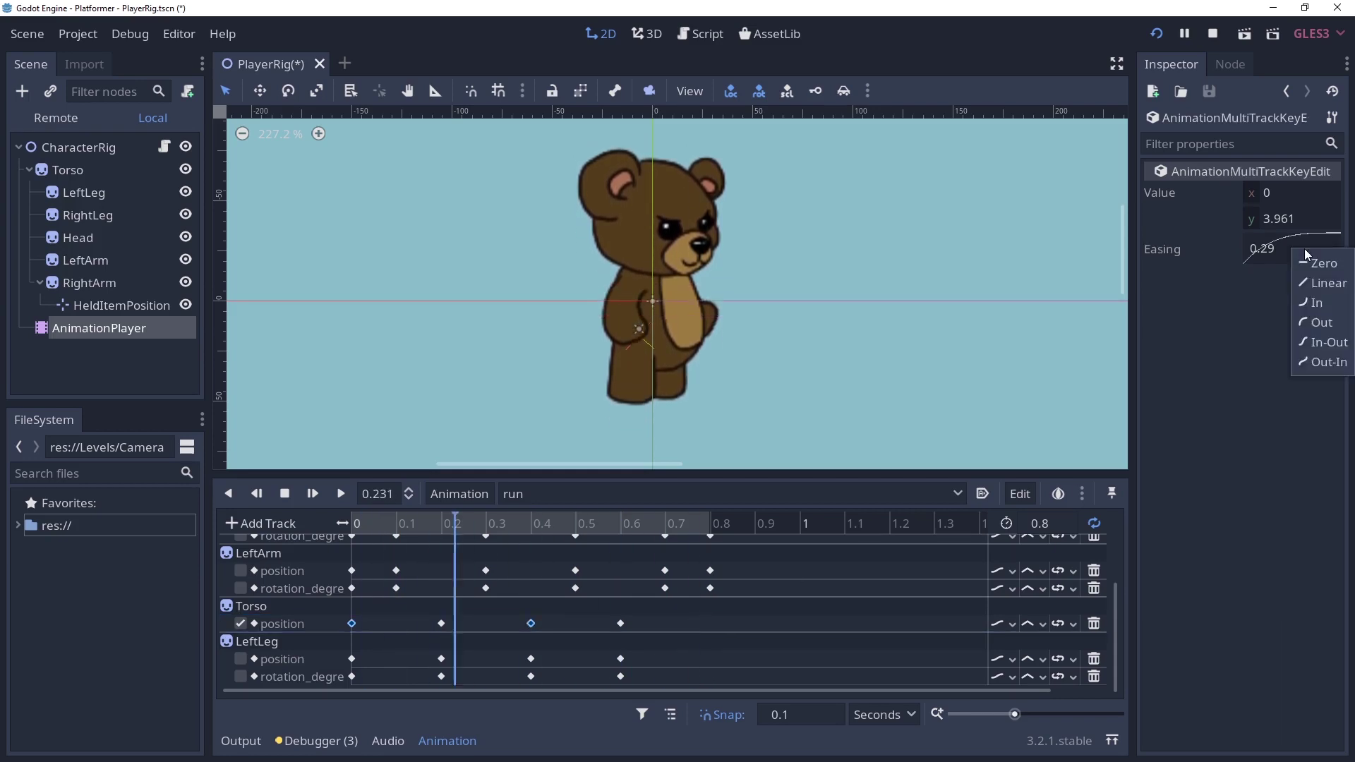
click(1319, 323)
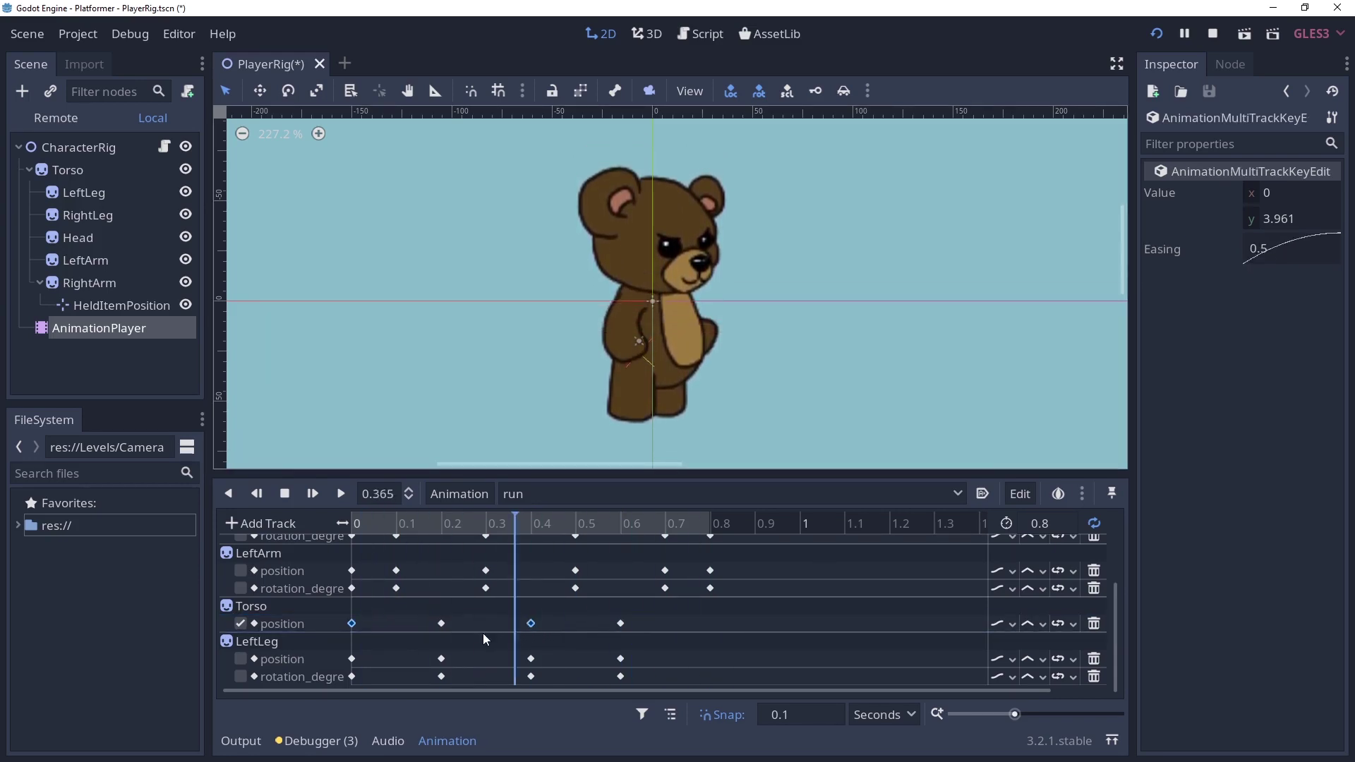
Give the Torso position keys at 0.2 and 0.6 ease in.
click(441, 624)
shift+click(621, 624)
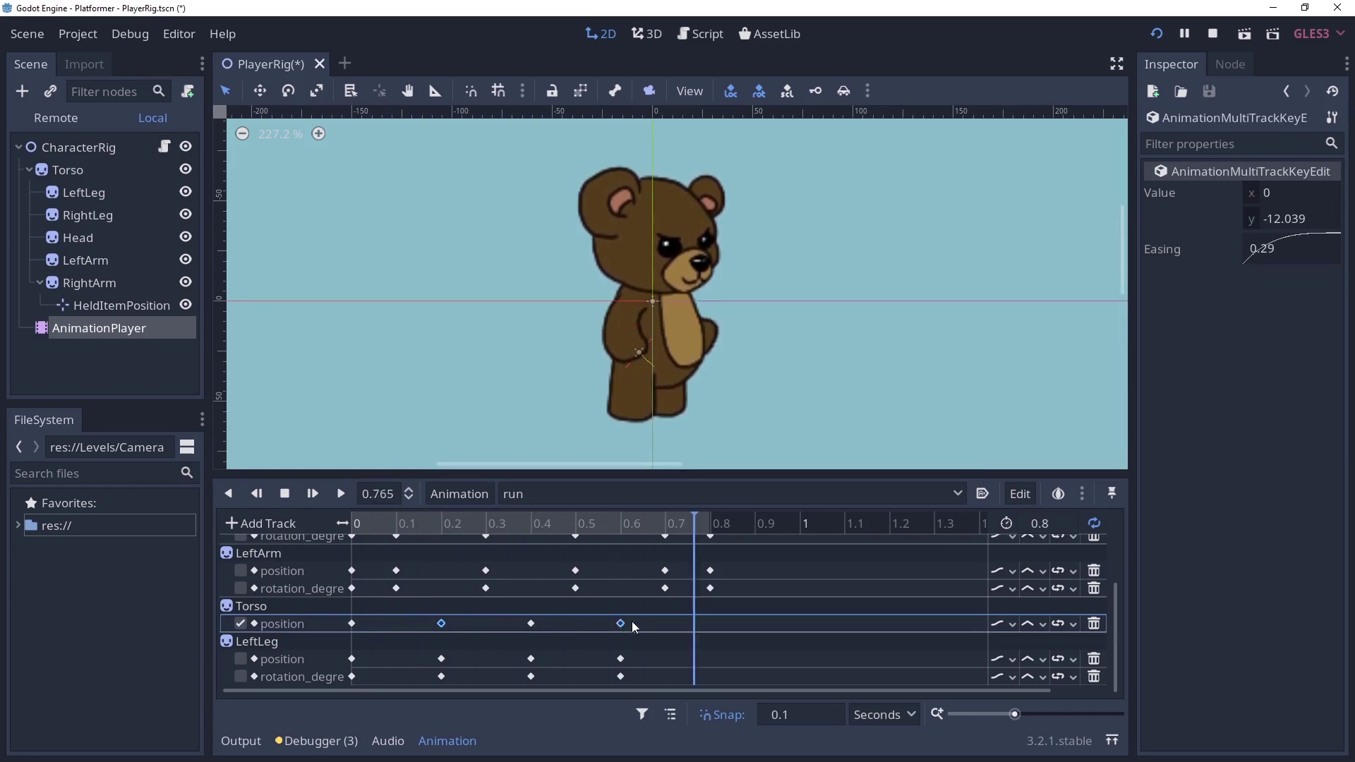
right_click(1286, 254)
click(1298, 296)
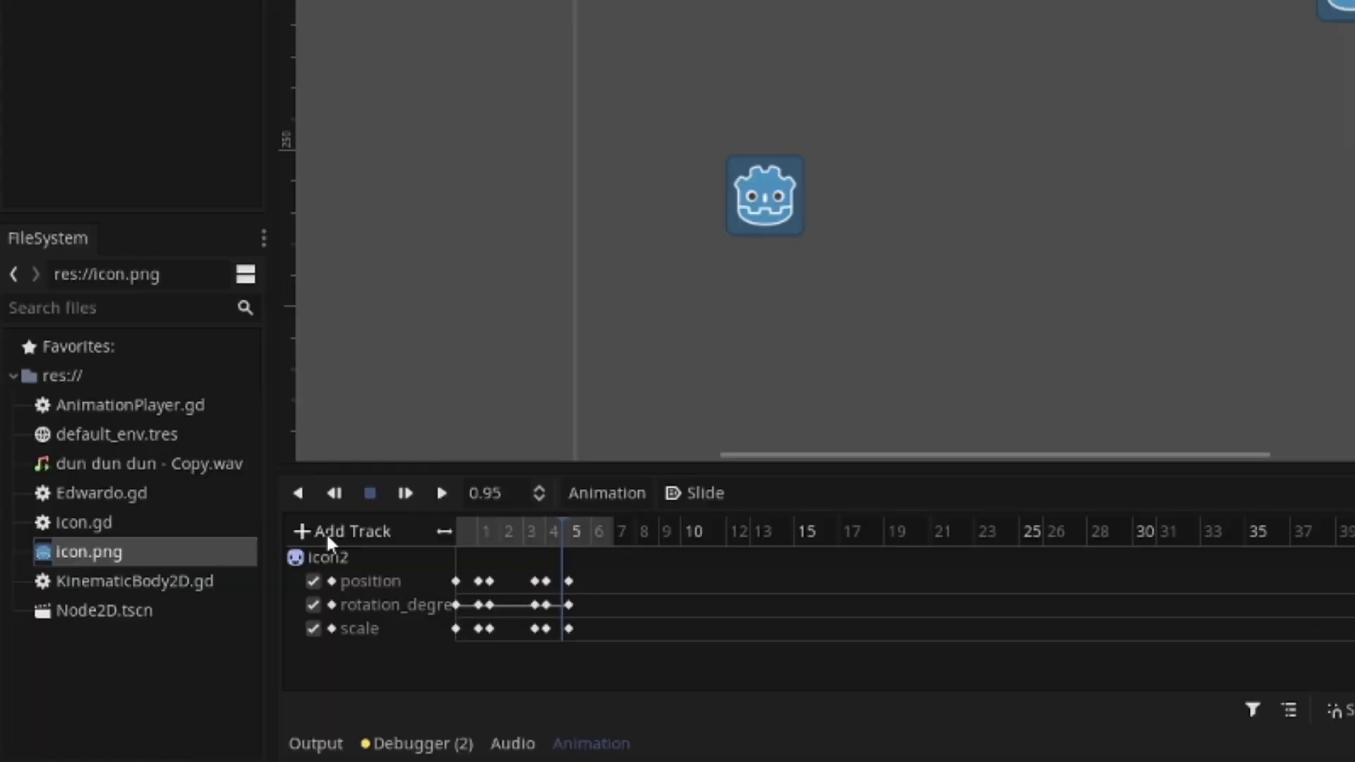
Add an Audio Playback track for AudioStreamPlayer and insert a clip key at the start.
click(322, 536)
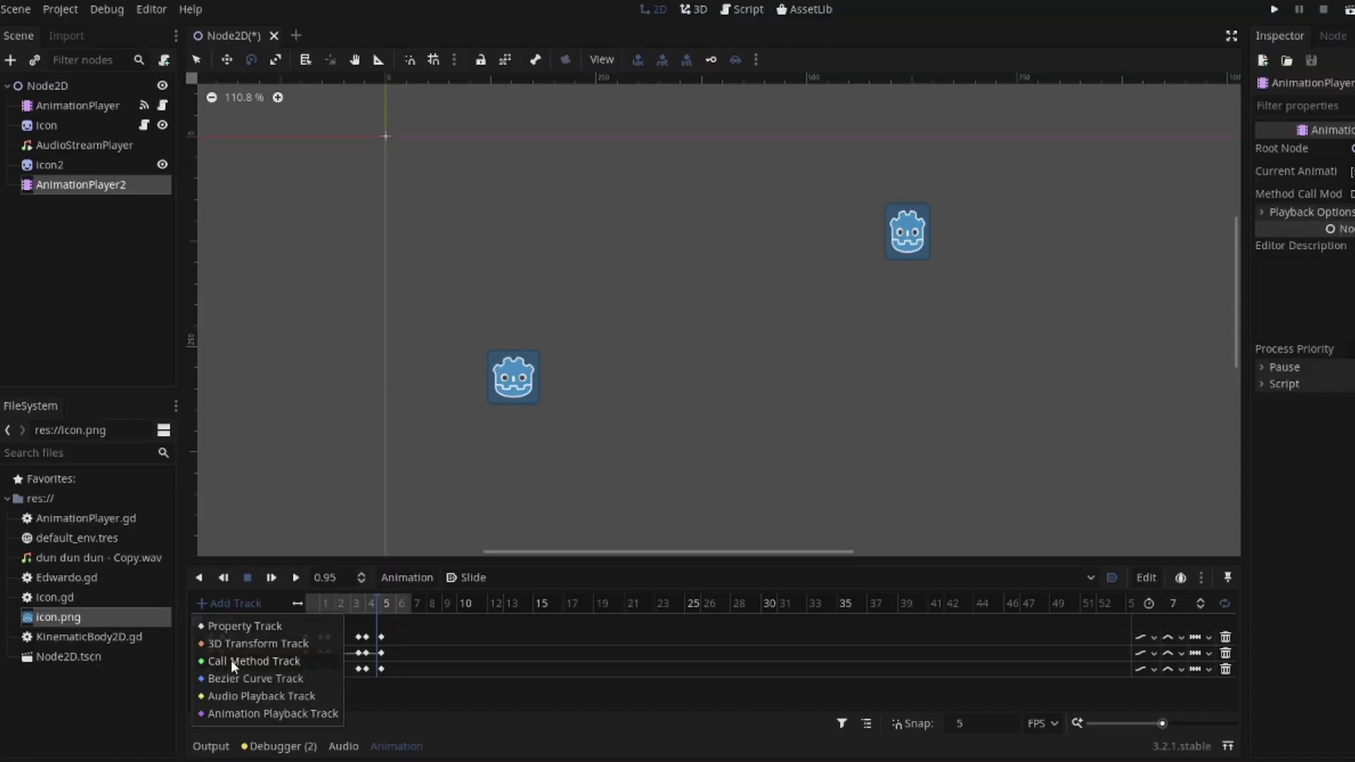
click(214, 696)
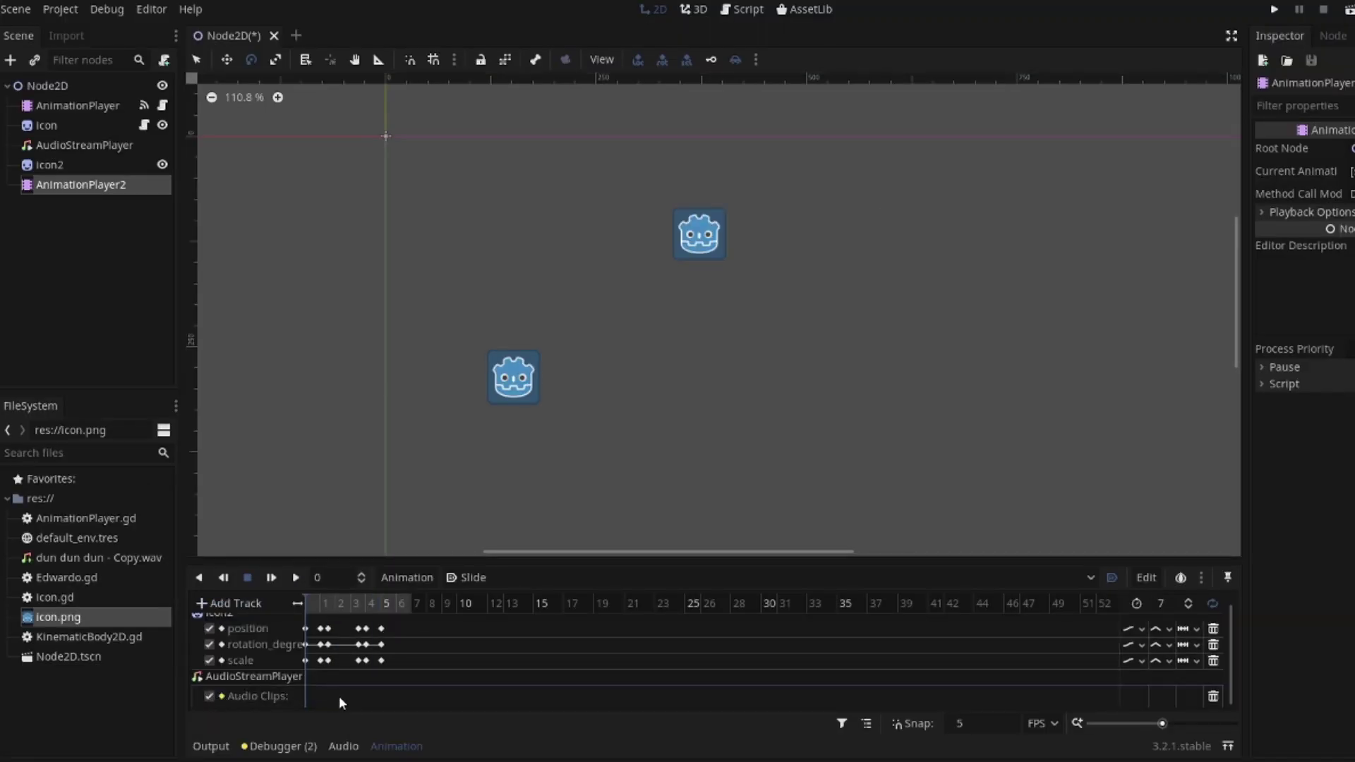
right_click(332, 696)
click(363, 711)
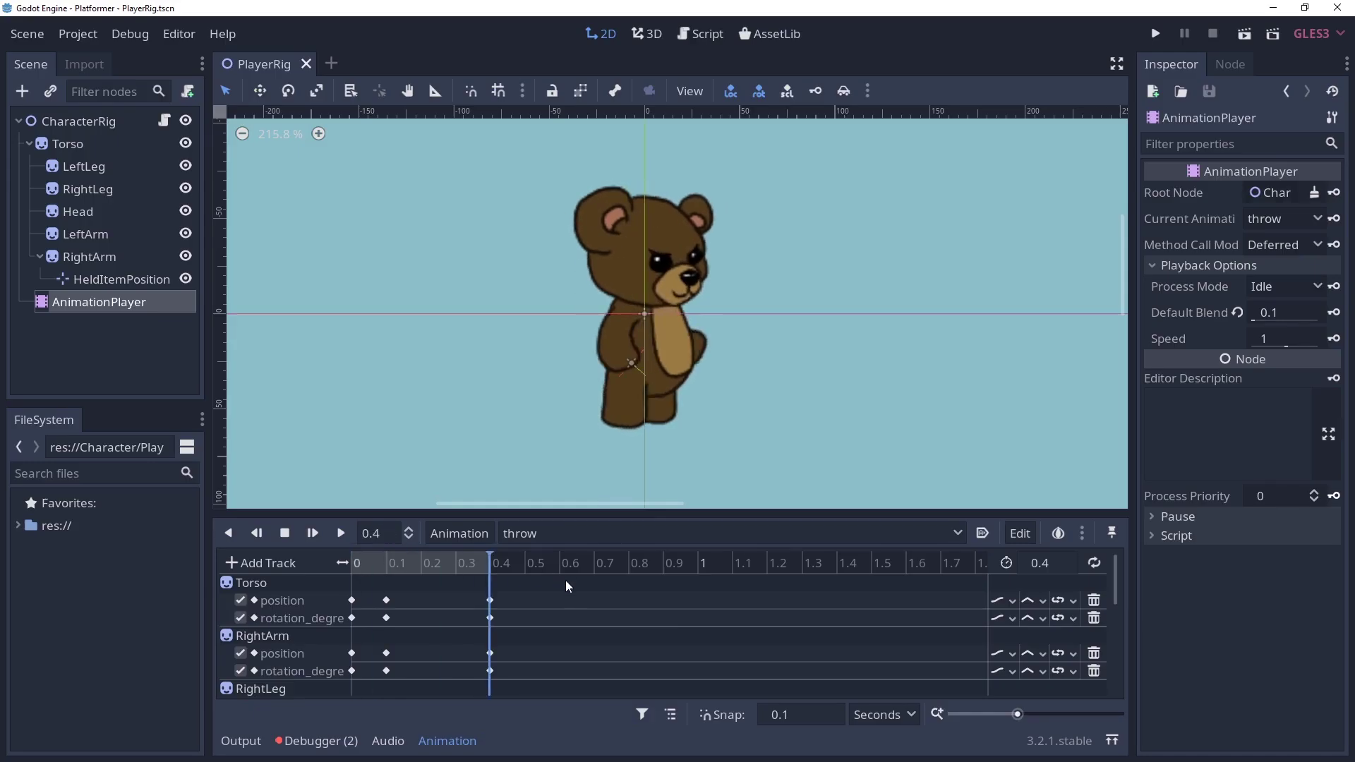
Play the bear's throw animation from the start.
click(314, 534)
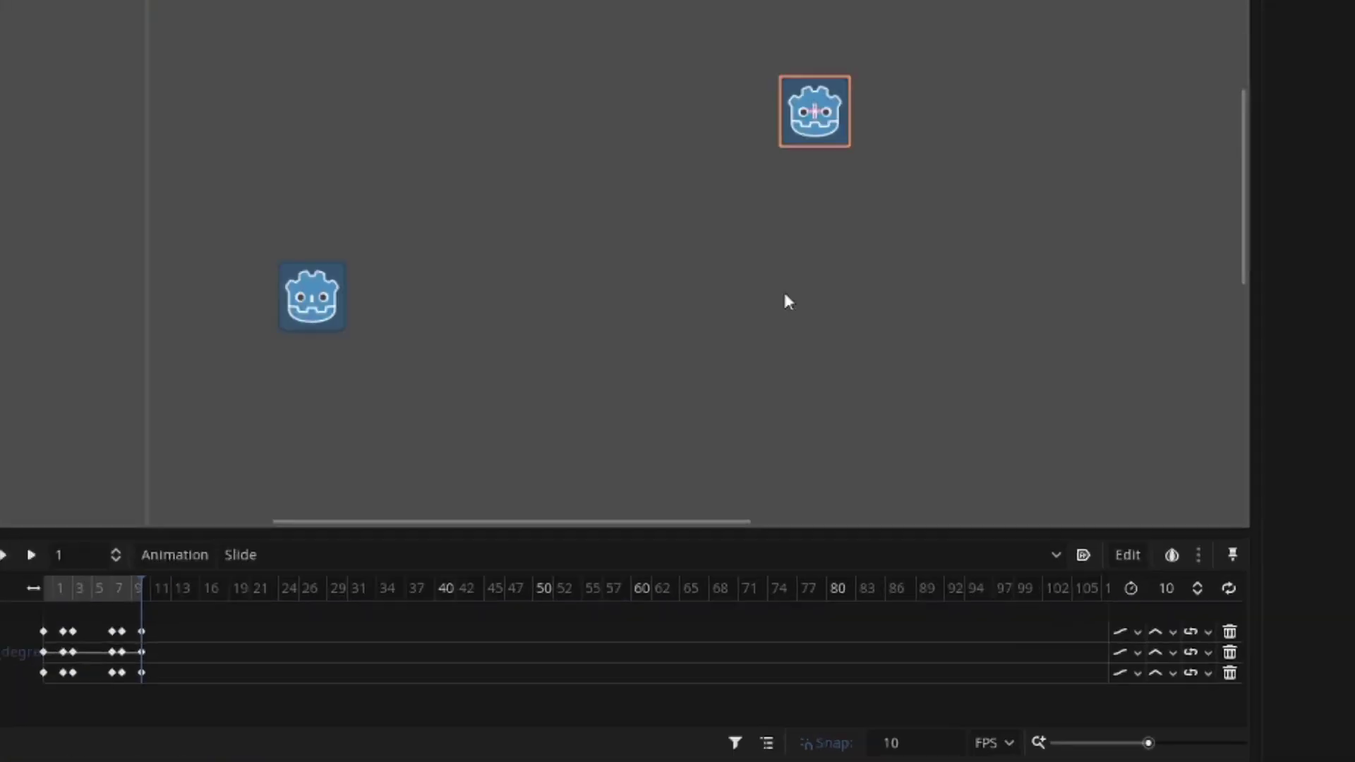
Turn on Autoplay on Load for Slide, run the scene to check it, then toggle autoplay again.
click(948, 446)
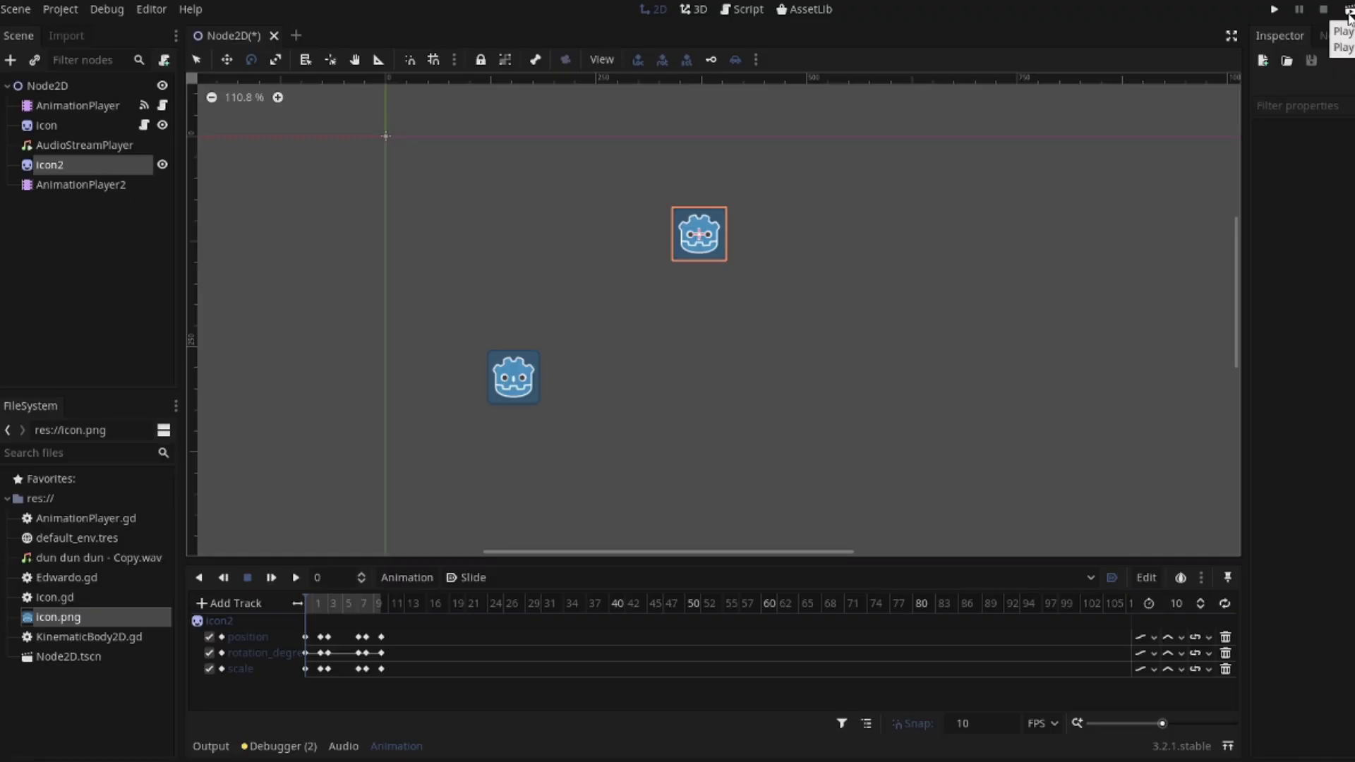
click(1349, 10)
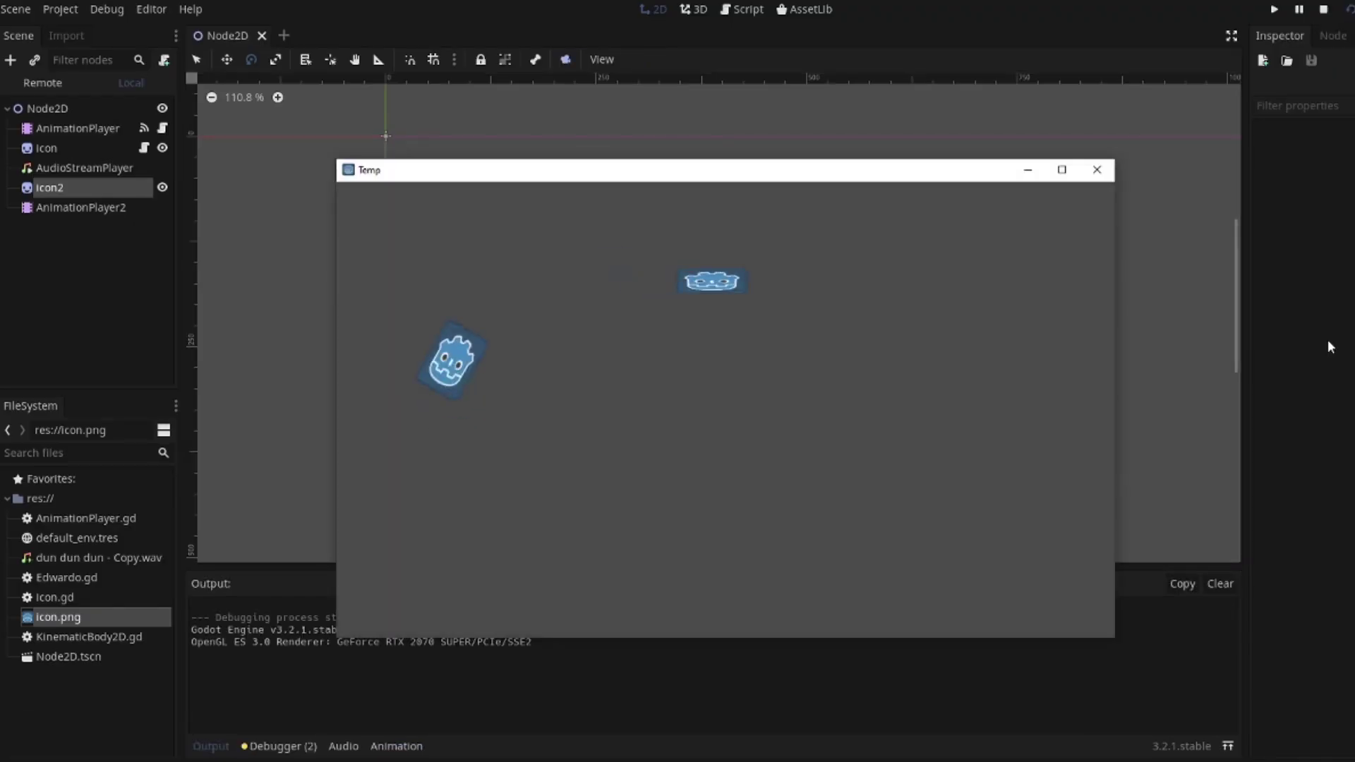
click(1097, 170)
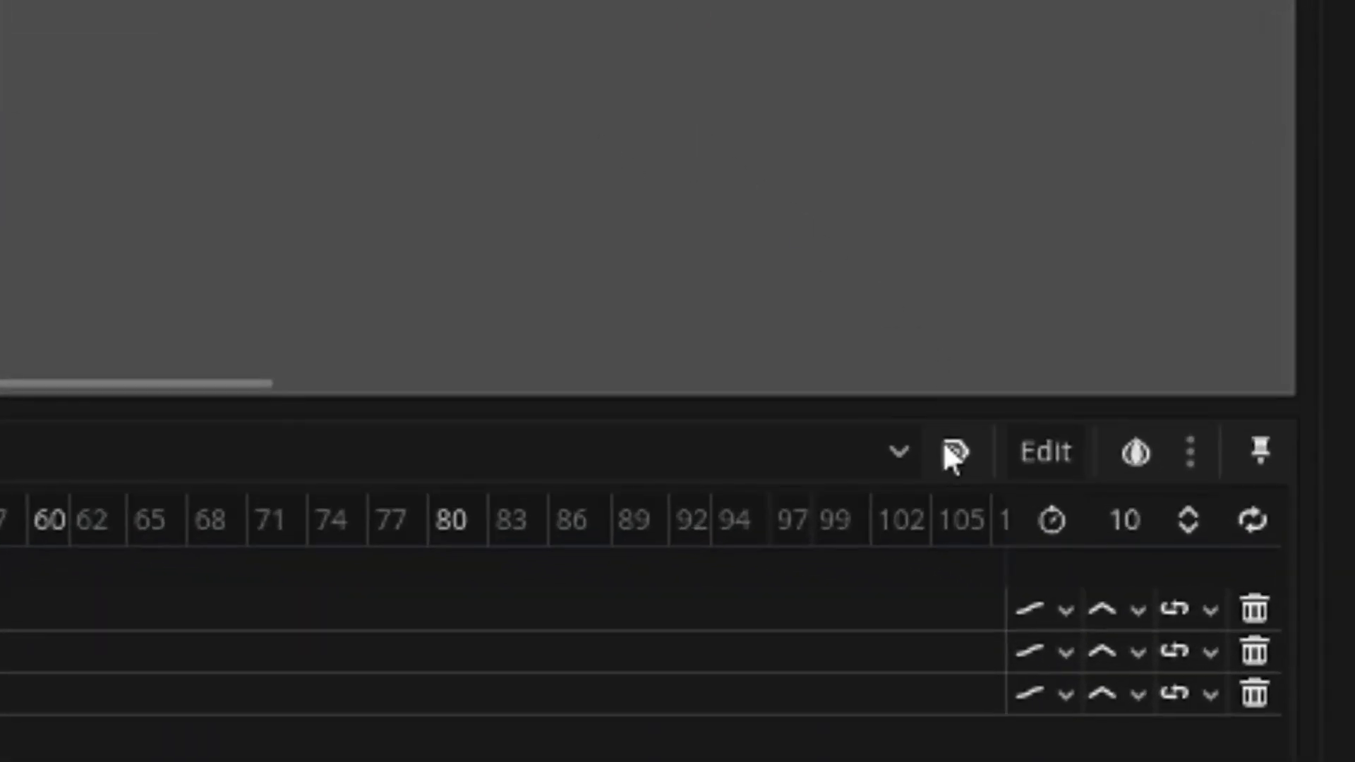
click(953, 451)
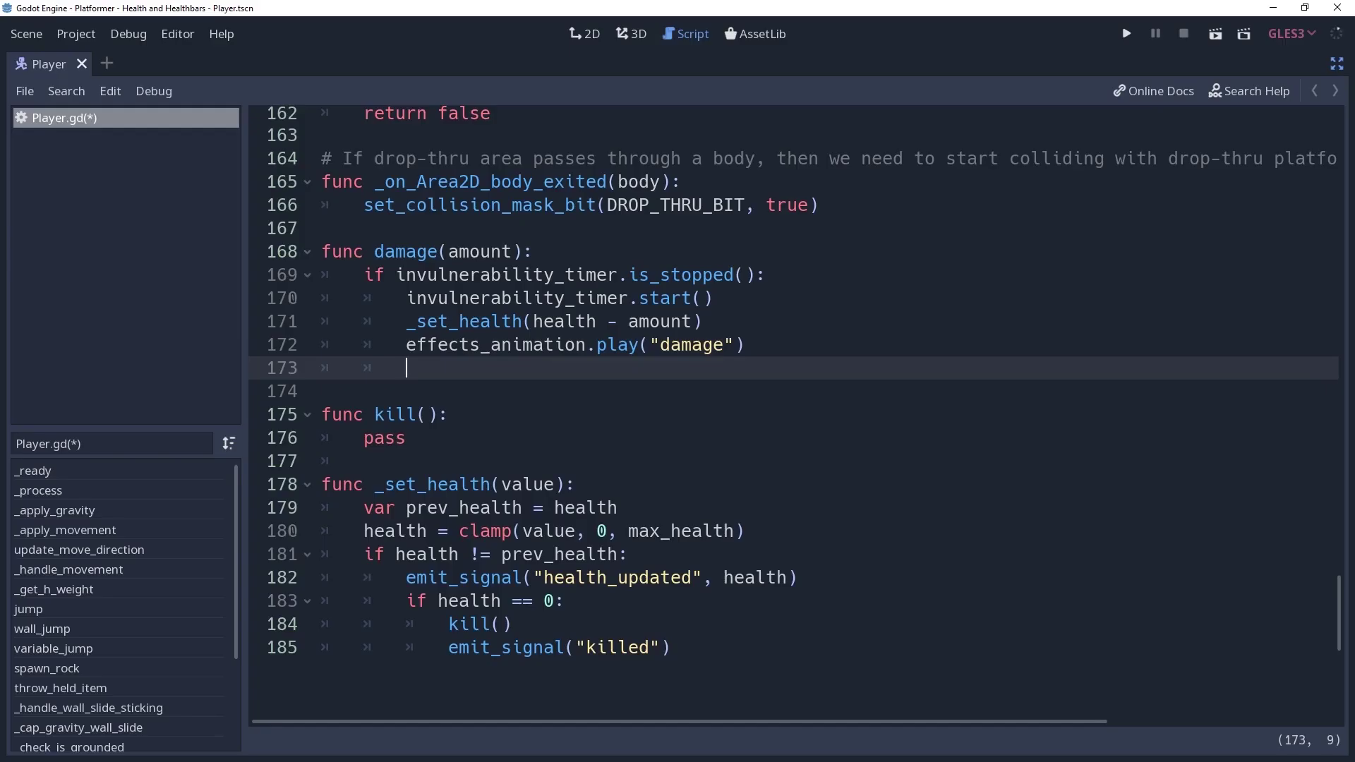
Add effects_animation.queue("flash") to the damage function in Player.gd.
text(s_animation.queue()
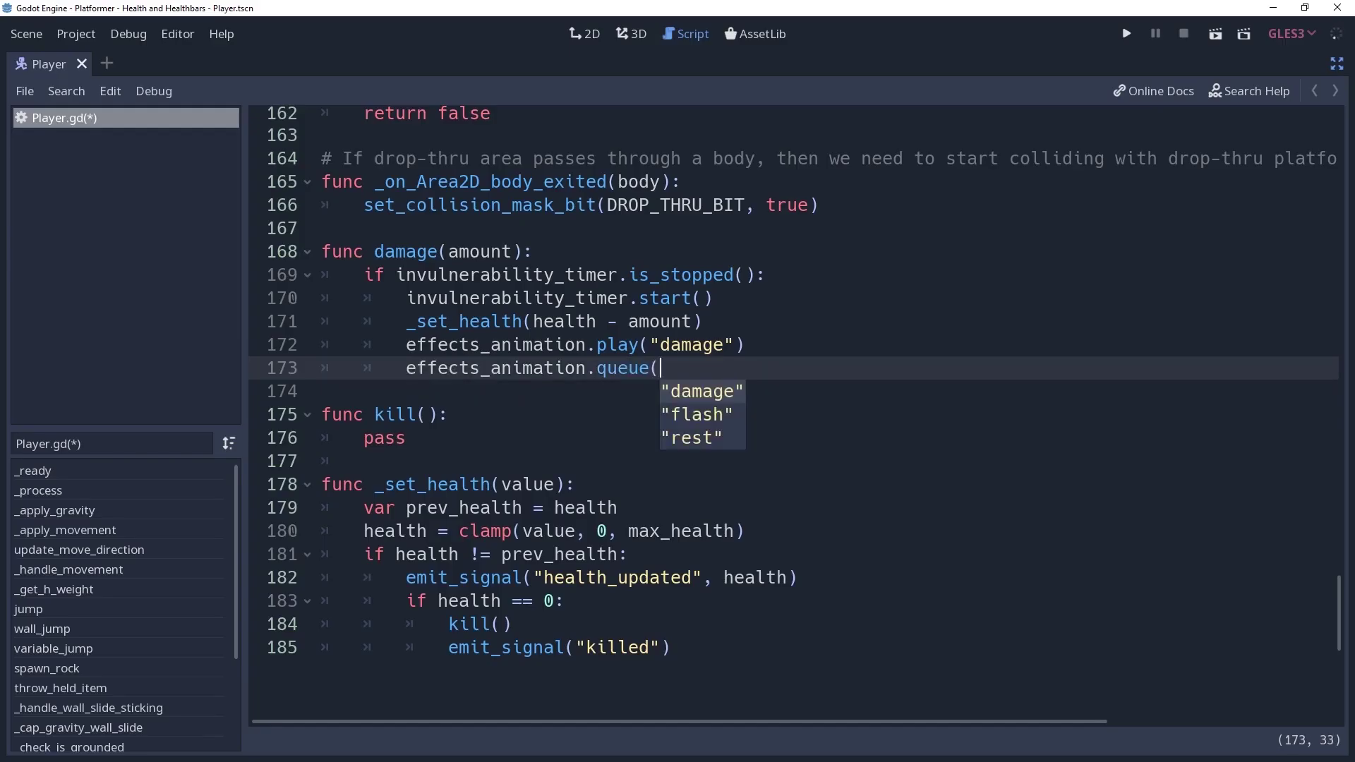
key(Down)
key(Return)
text())
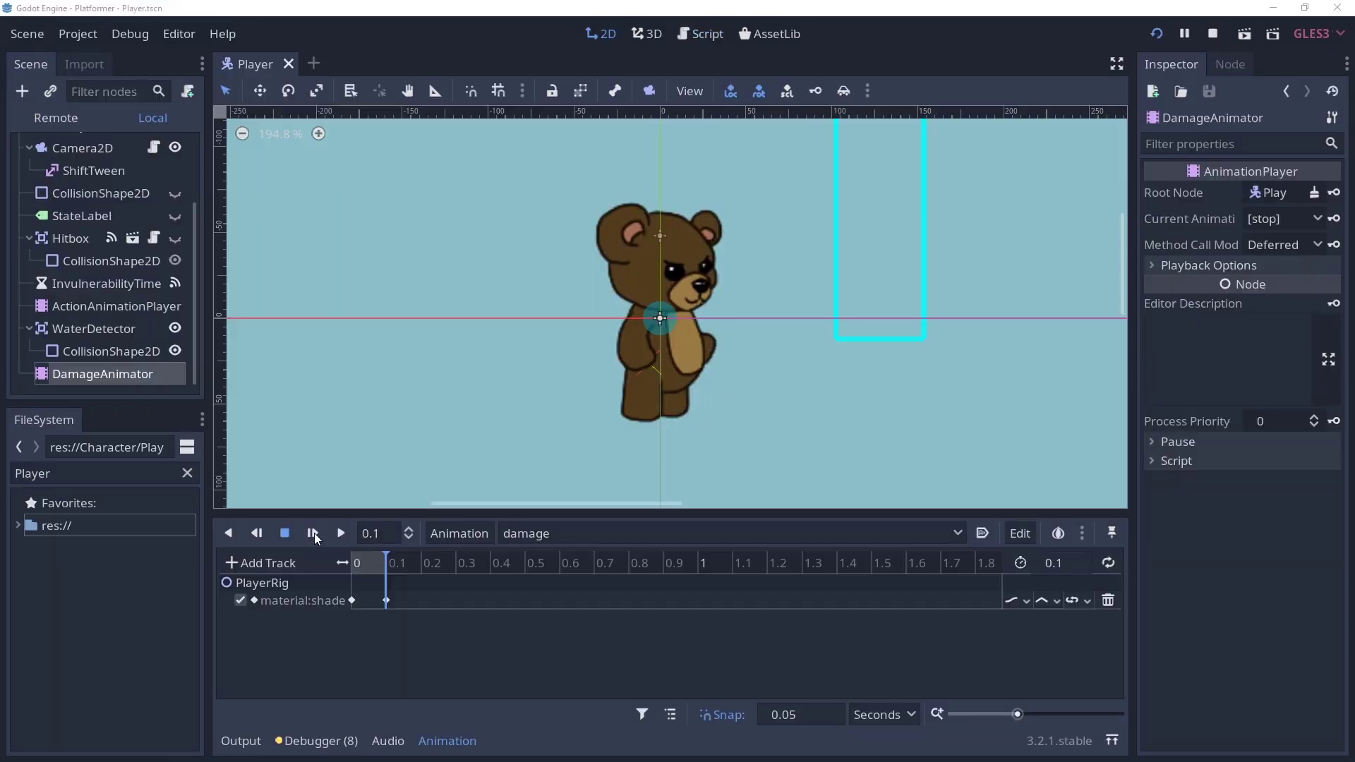
Select the DamageAnimator's invulnerable animation and play it from the start.
click(313, 533)
click(578, 535)
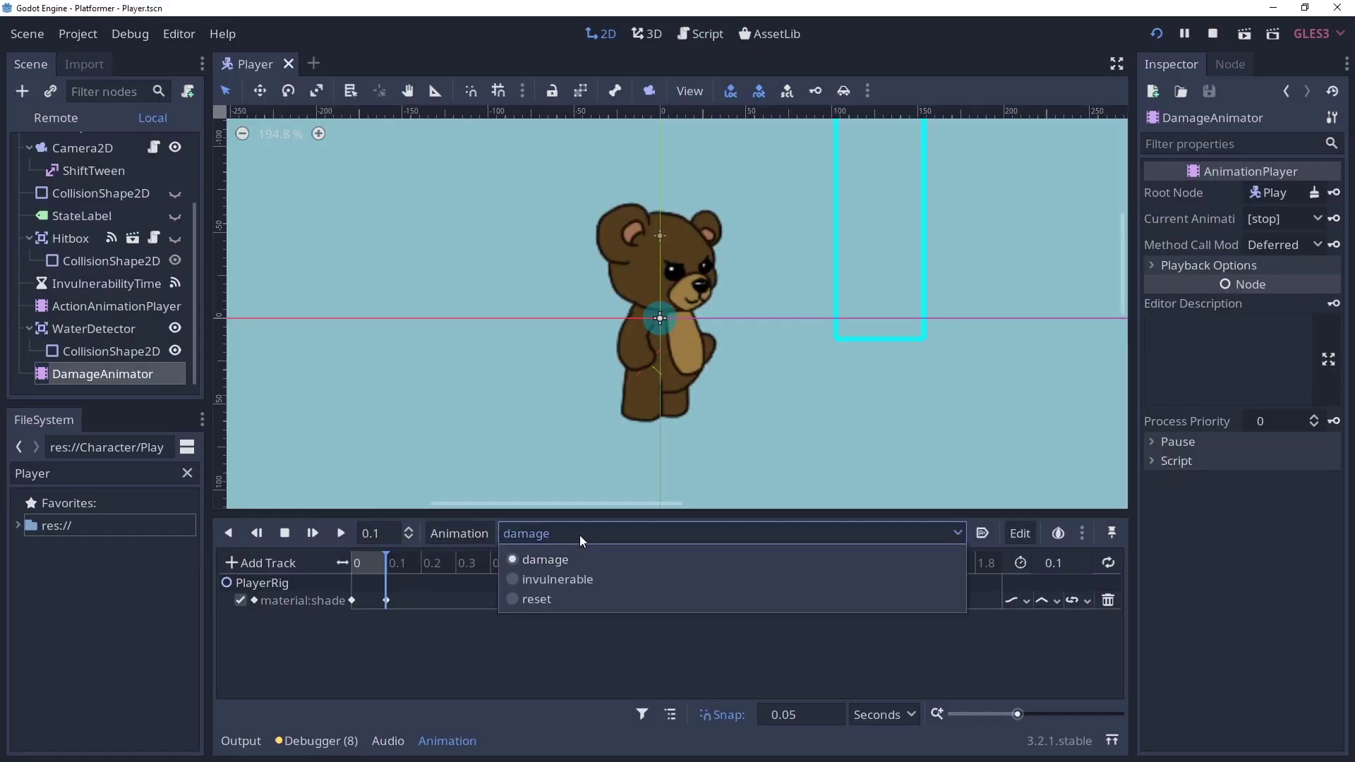
click(557, 579)
click(313, 533)
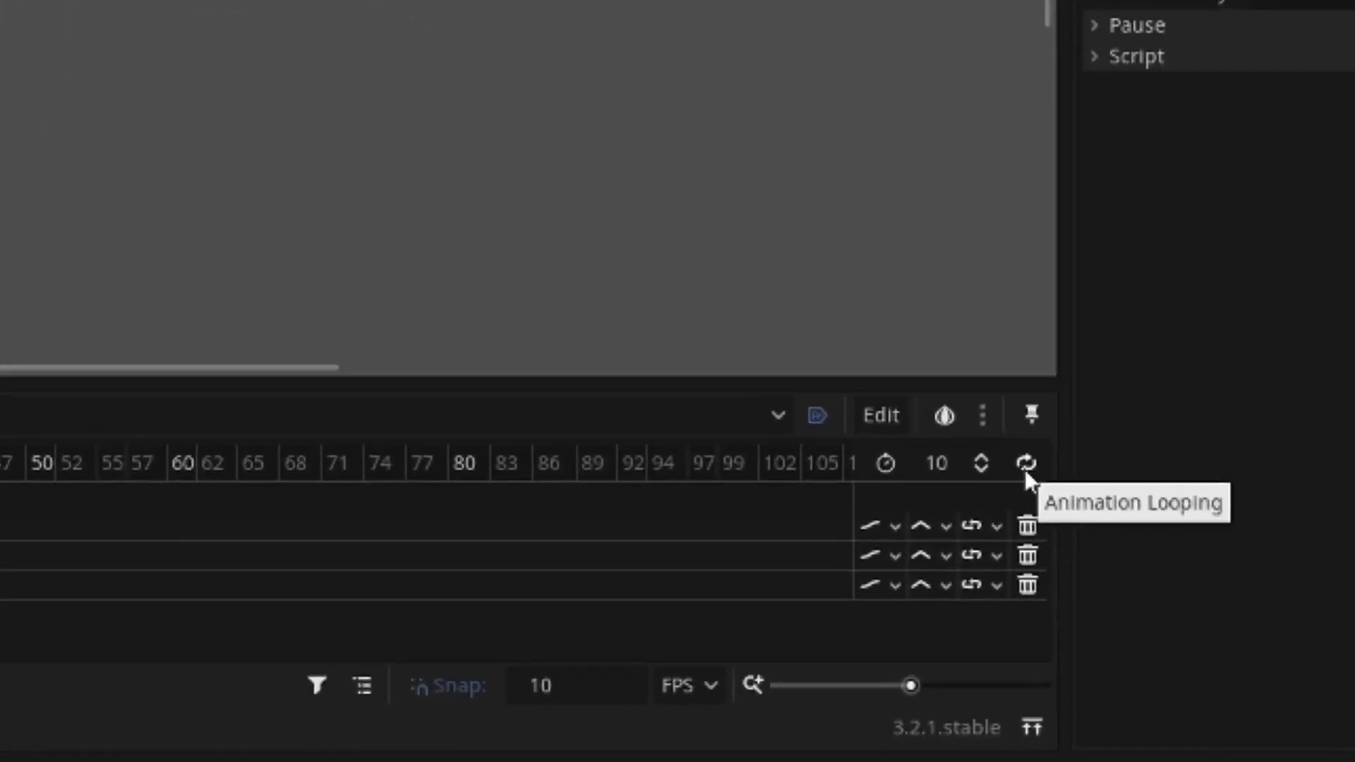
Enable looping on the Slide animation and test it in the running game.
click(1168, 568)
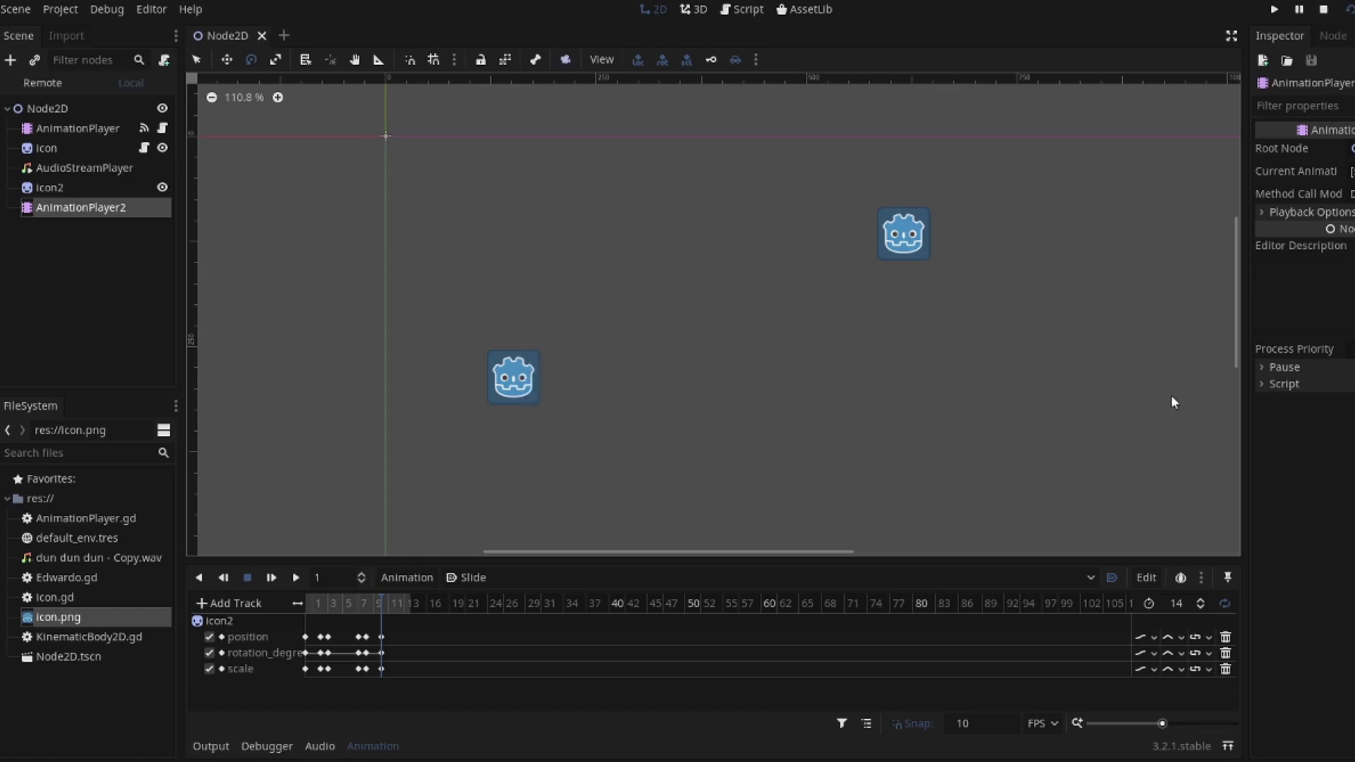
key(F5)
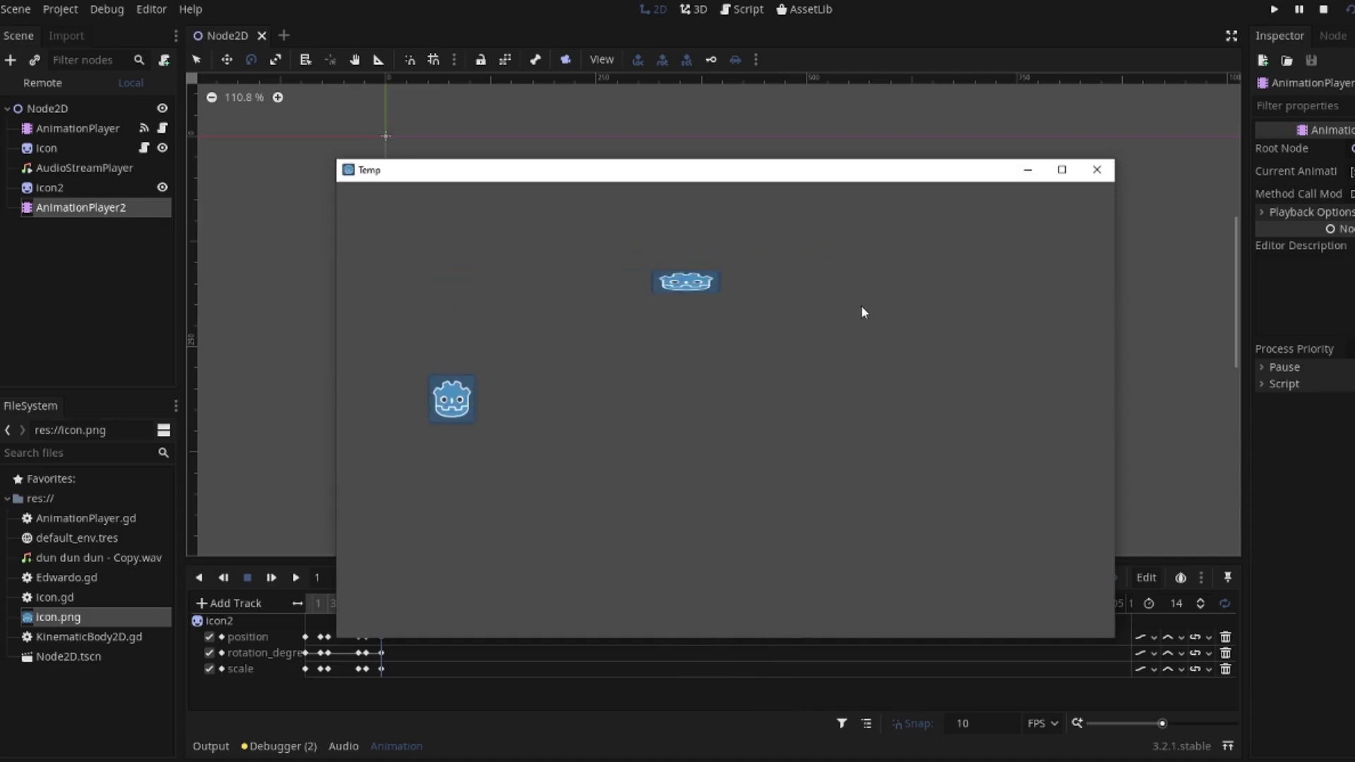
click(1095, 170)
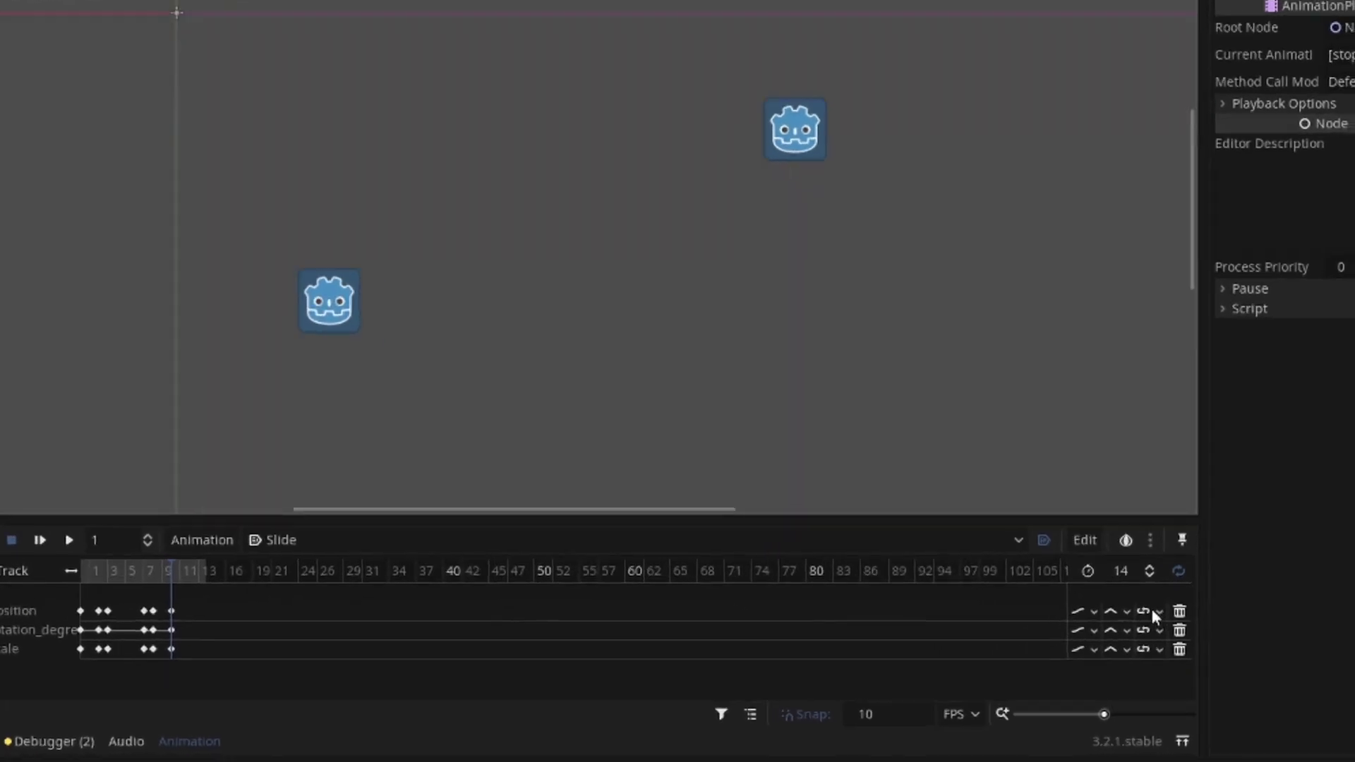
Change the position track's loop interpolation mode and run the scene again.
click(1208, 637)
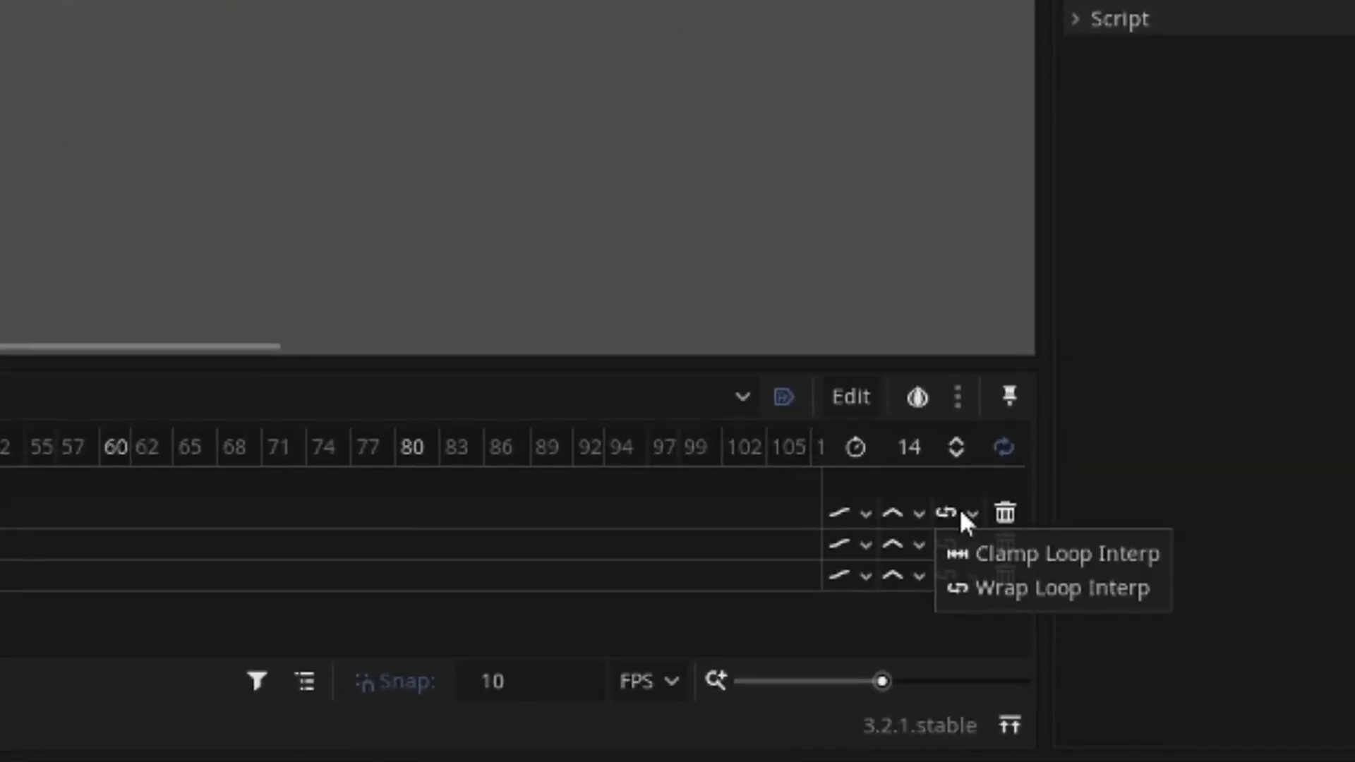
click(992, 587)
key(F5)
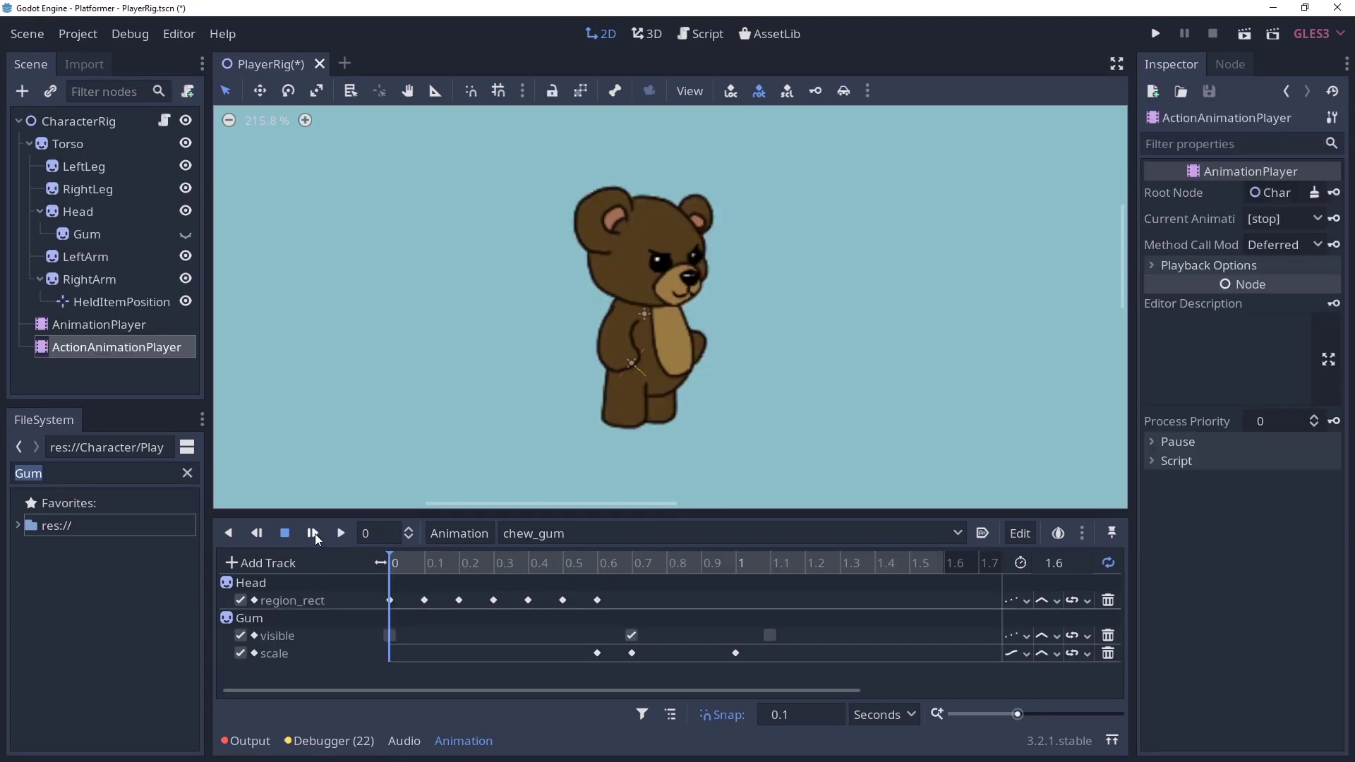
Play chew_gum, inspect the Head sprite, and set the playhead to 0.1 seconds.
click(315, 534)
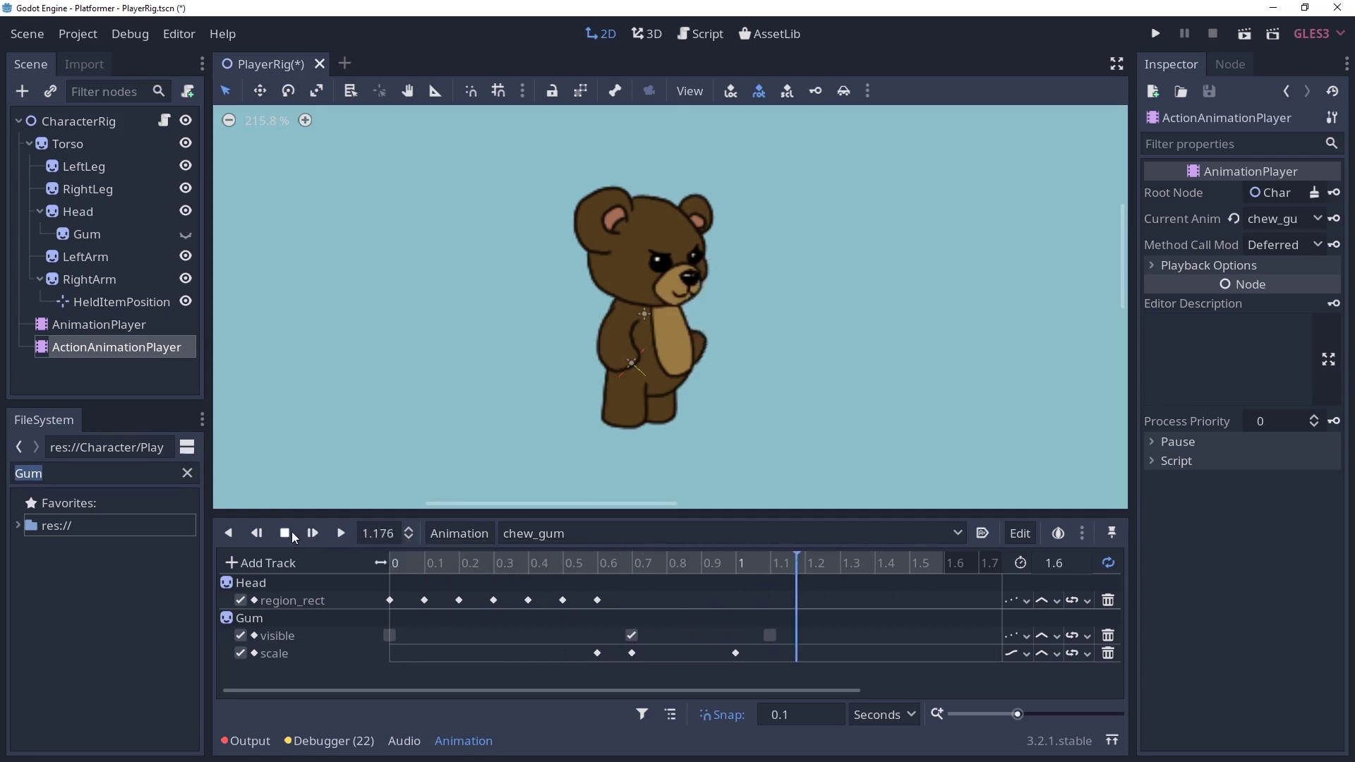
click(294, 581)
click(112, 347)
click(431, 562)
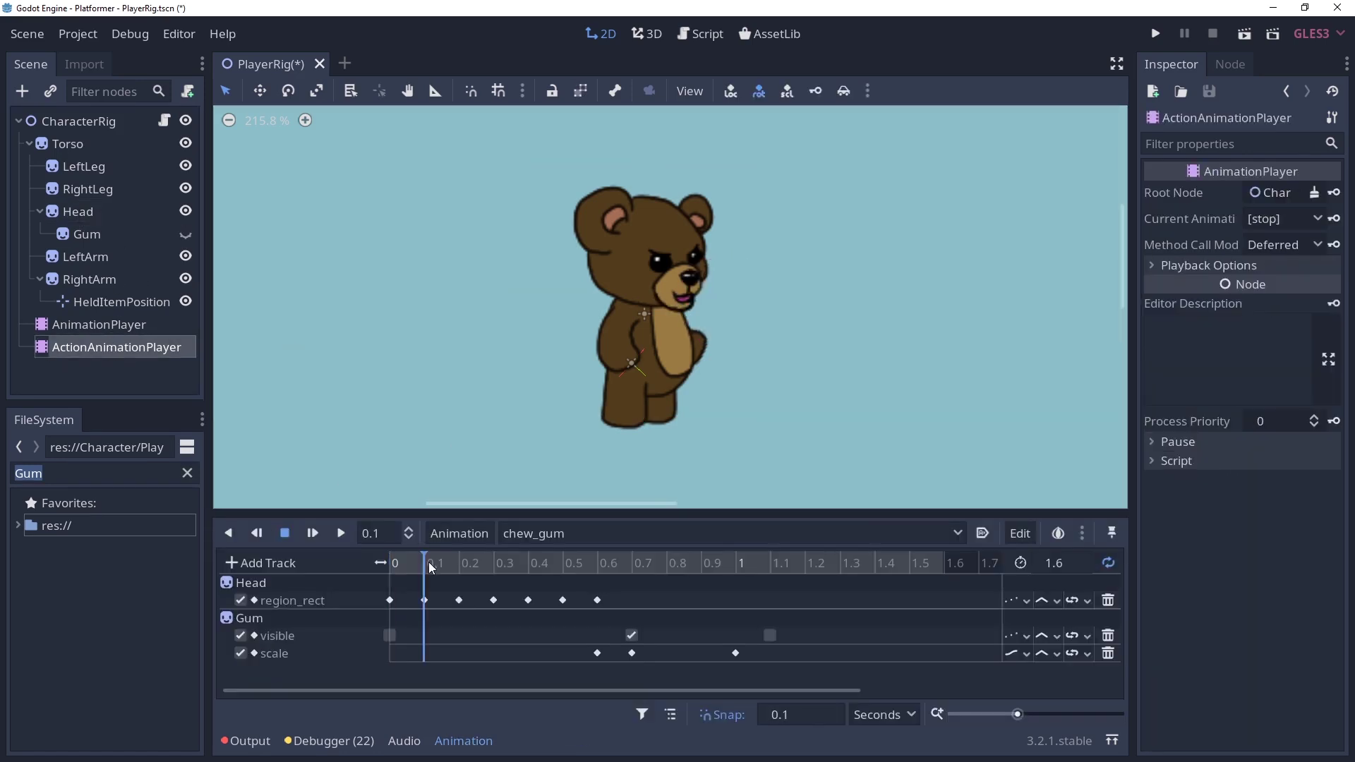
click(99, 219)
click(106, 347)
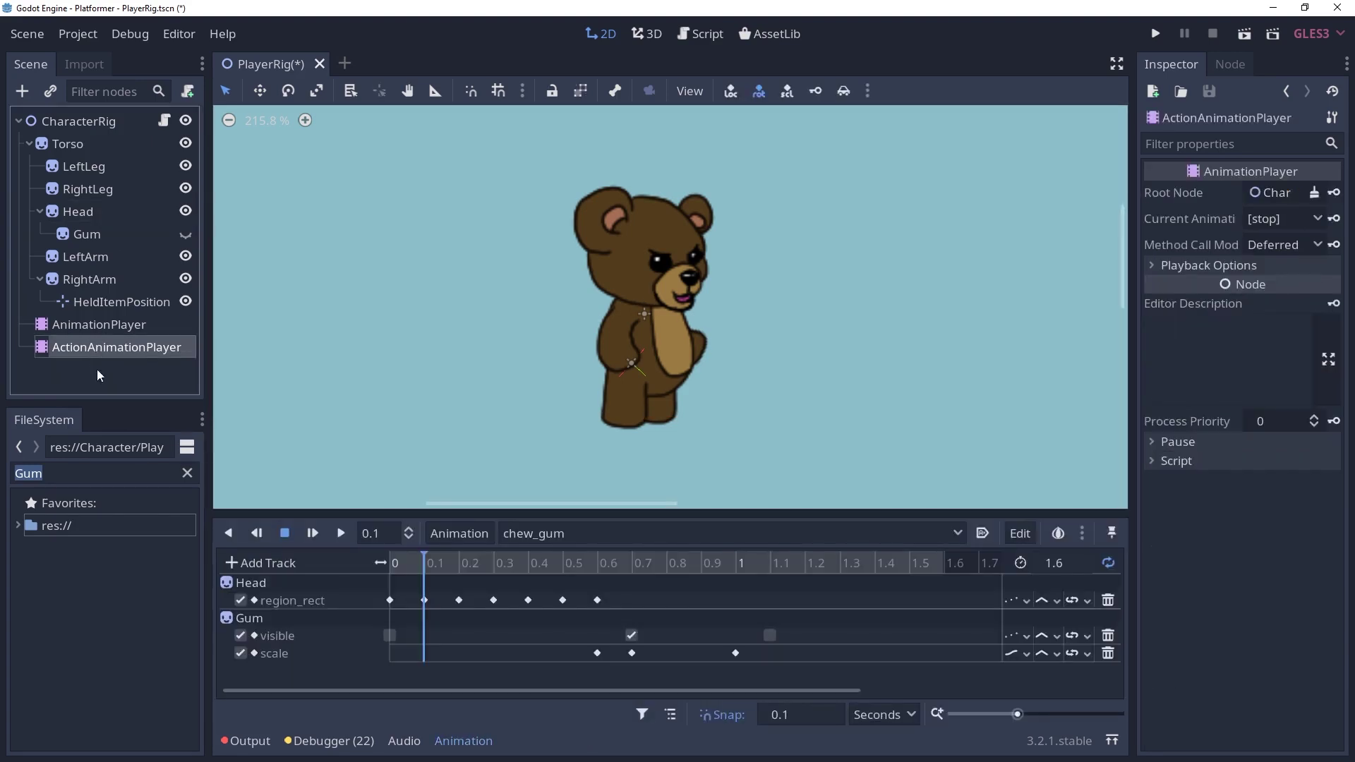
Compare continuous update for the Head's region_rect track, then set it to Discrete.
click(1017, 600)
click(1023, 624)
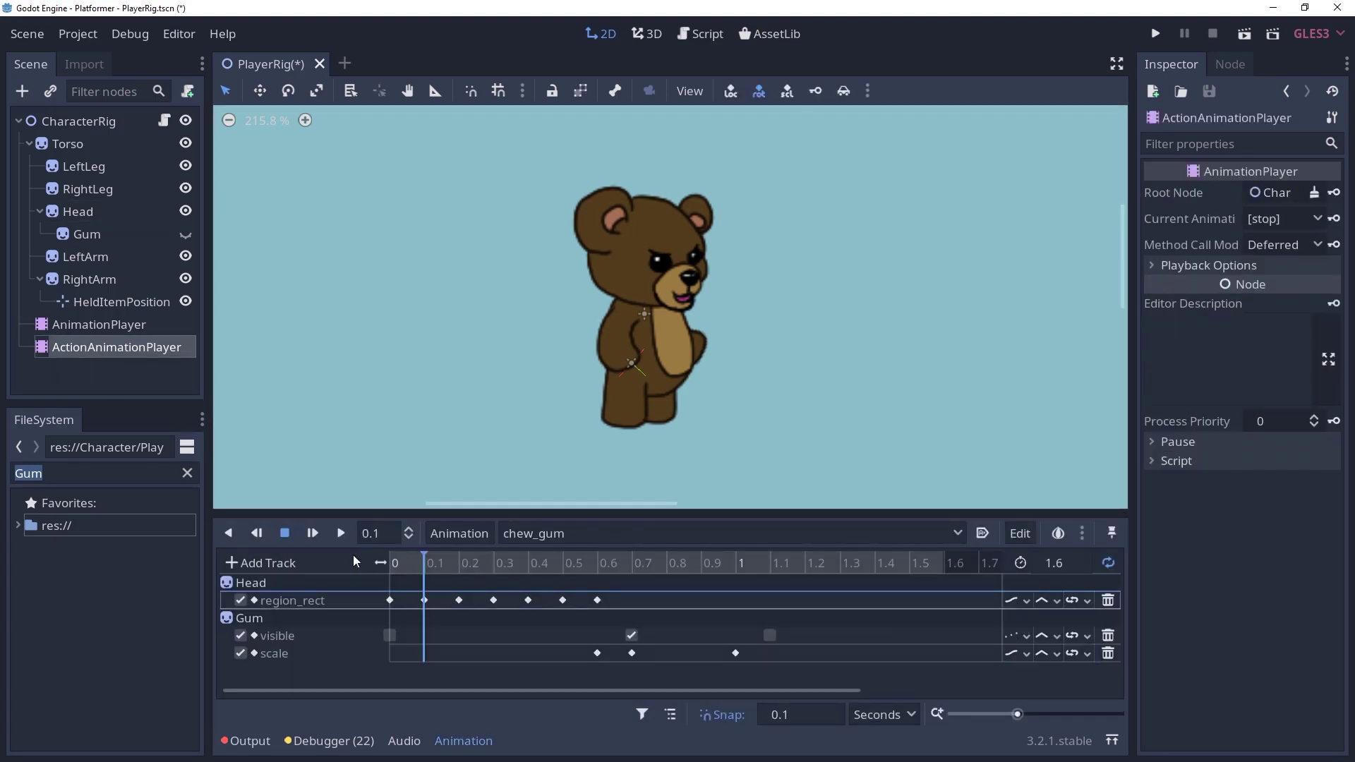
click(312, 533)
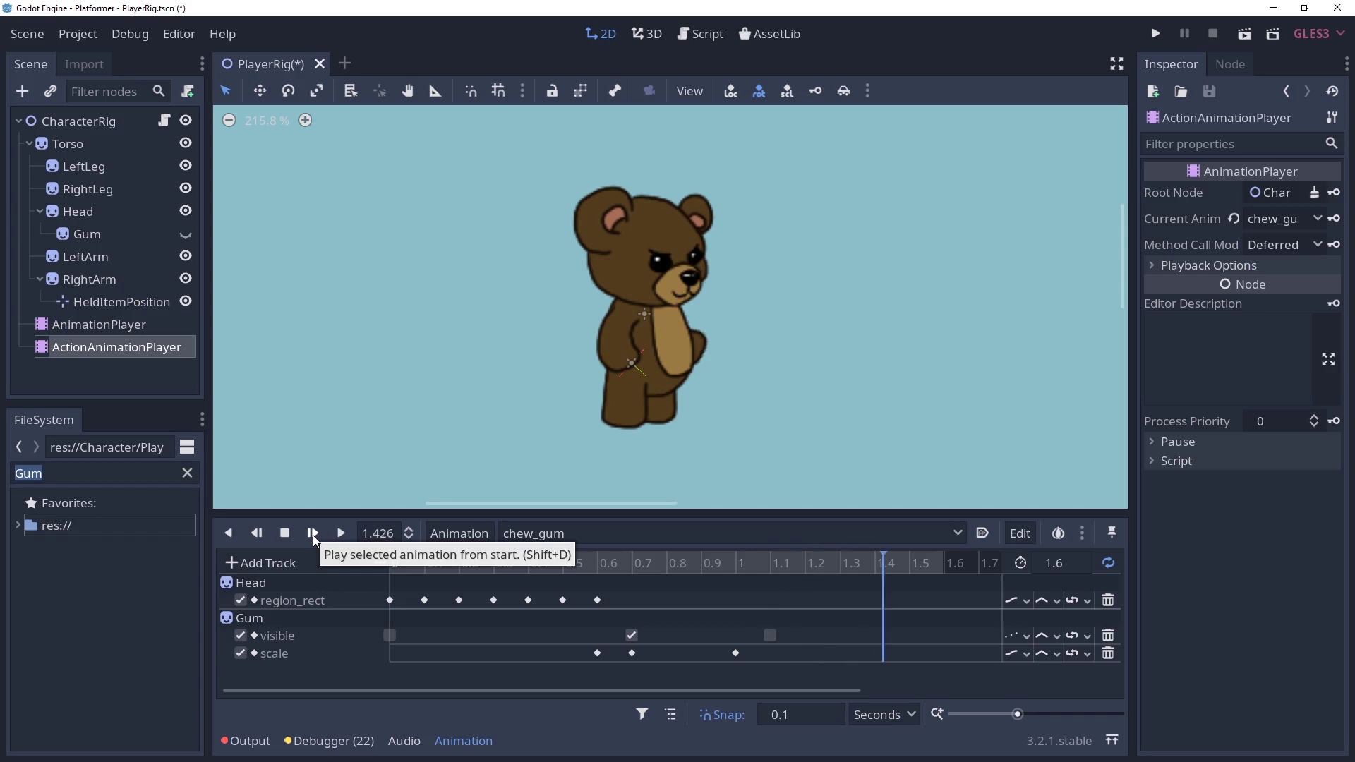
click(1021, 603)
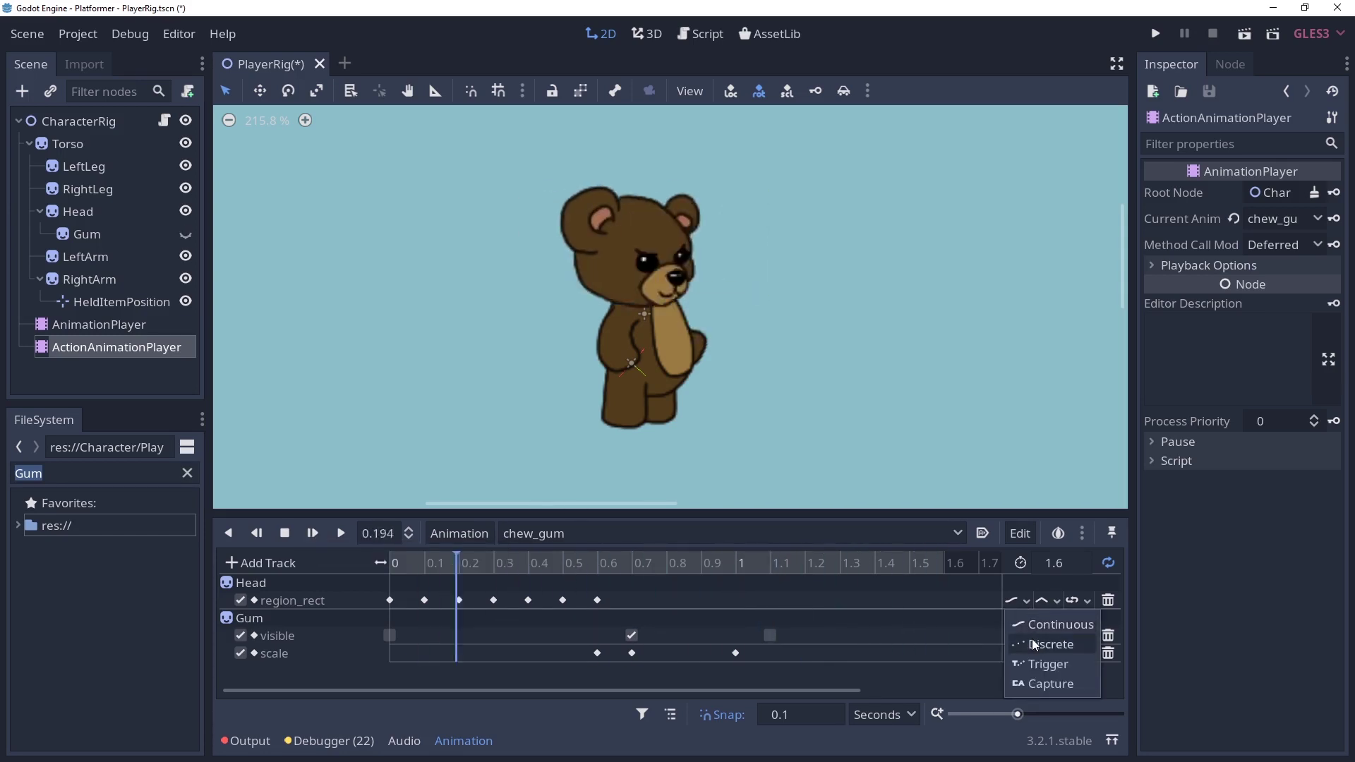
click(1031, 642)
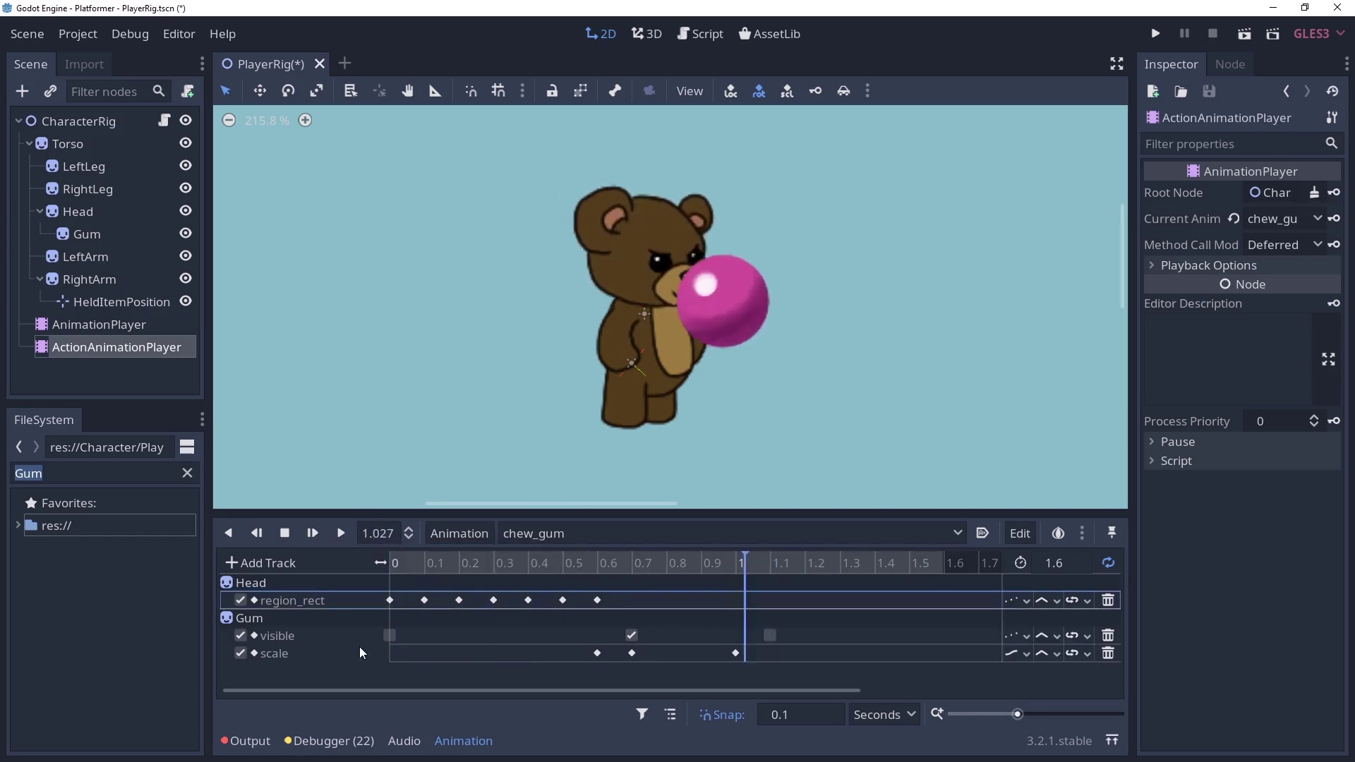